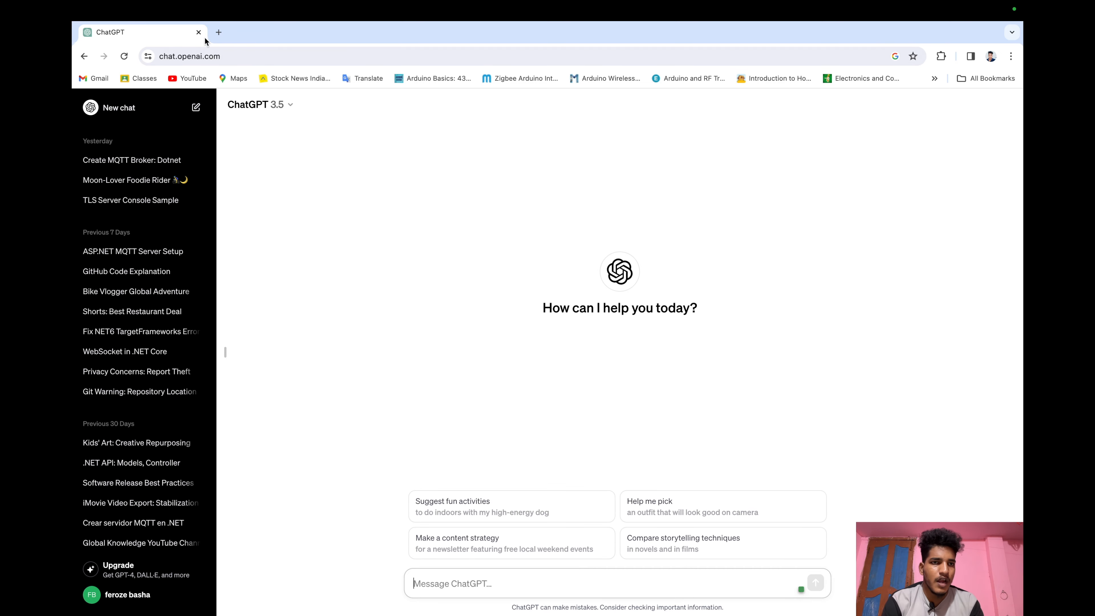
Search the web for "canva" in a new browser tab and open the Canva website
{"action": "left_click", "coordinate": [218, 32]}
{"action": "type", "text": "canva"}
{"action": "left_click", "coordinate": [184, 98]}
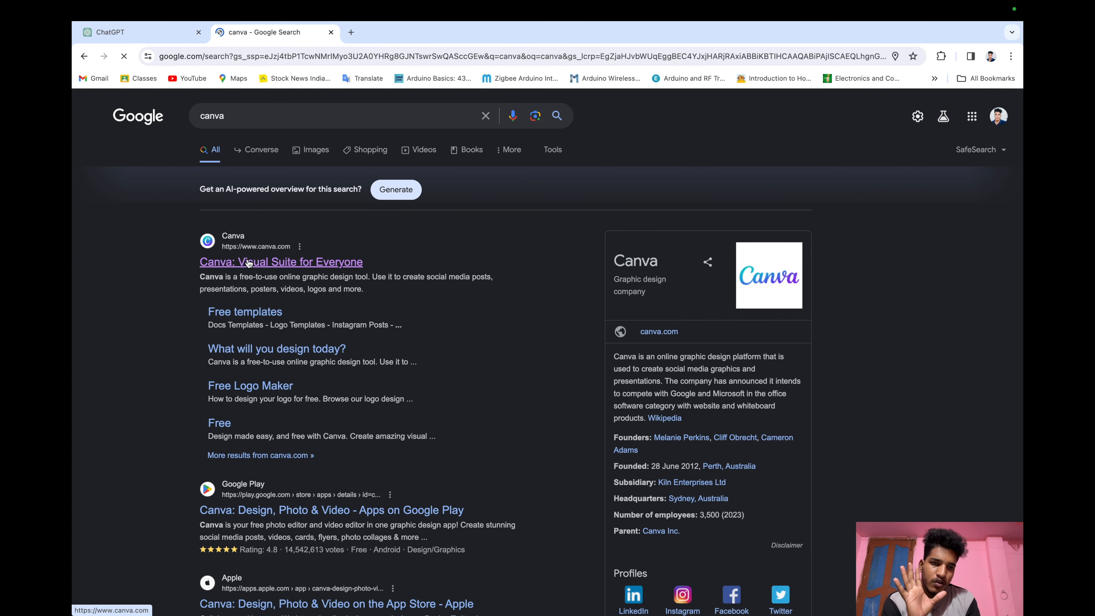
{"action": "left_click", "coordinate": [248, 261]}
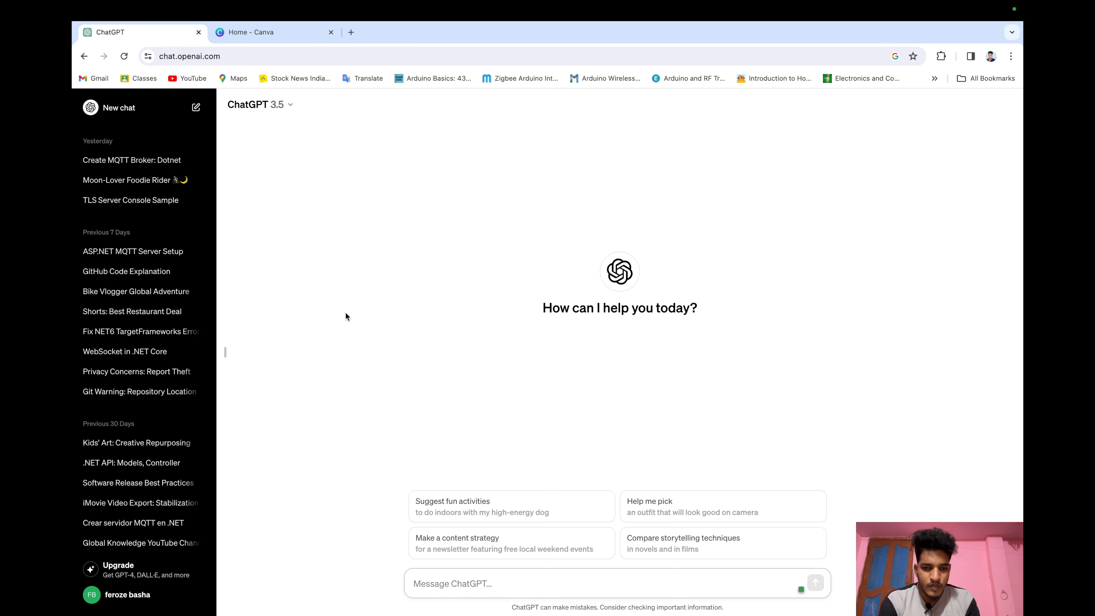
Switch to Notes and copy the whole "Create me 50 sets of facts" prompt, including all its example facts
{"action": "mouse_move", "coordinate": [477, 614]}
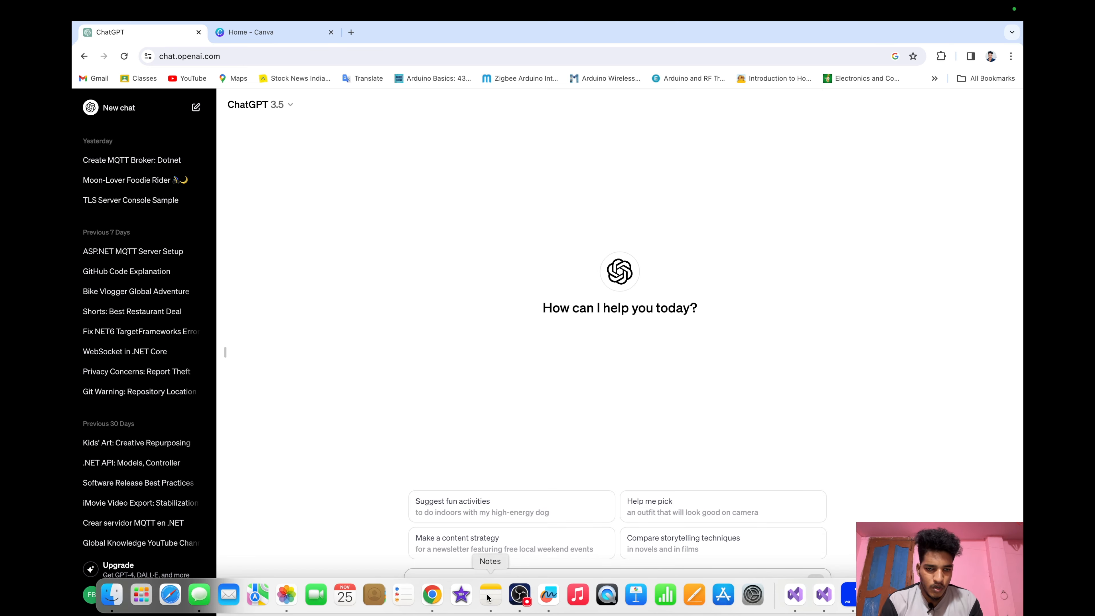
{"action": "left_click", "coordinate": [488, 598]}
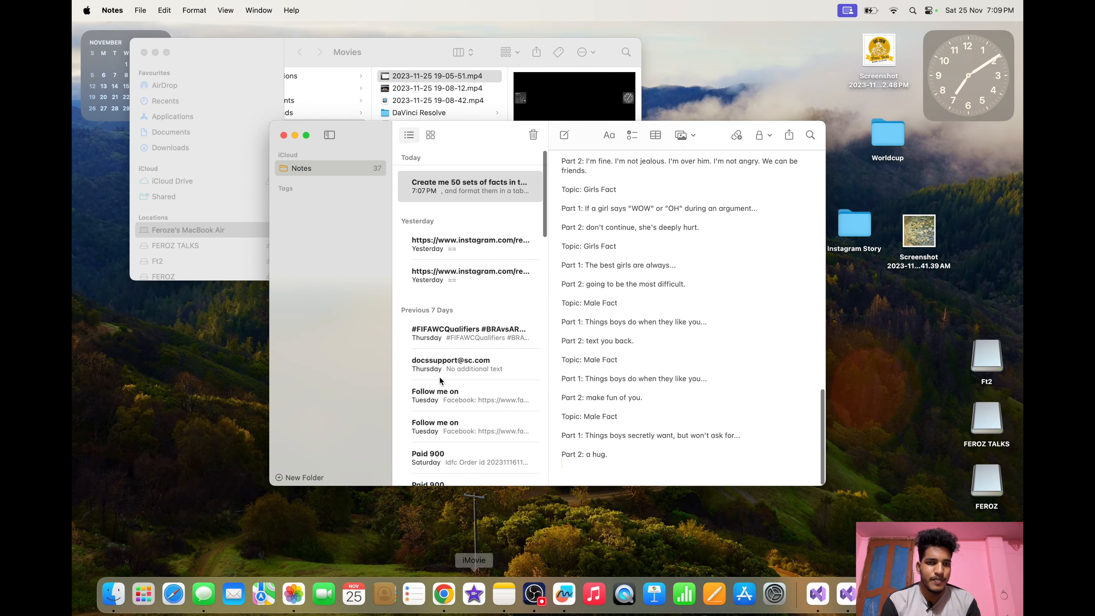
{"action": "scroll", "coordinate": [600, 268], "scroll_direction": "up", "scroll_amount": 15}
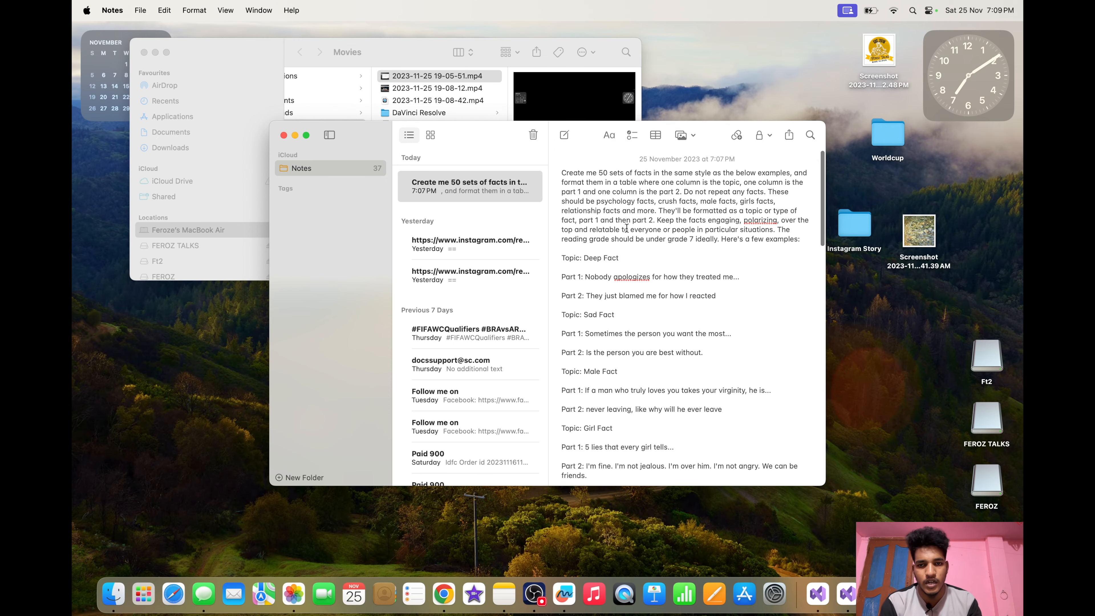
{"action": "scroll", "coordinate": [621, 347], "scroll_direction": "down", "scroll_amount": 10}
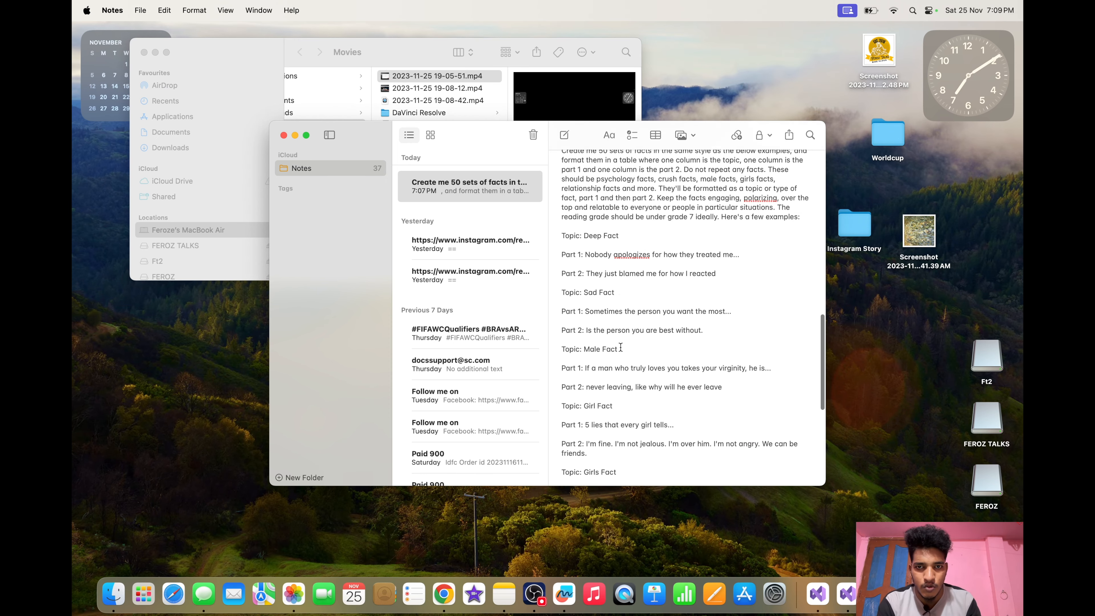
{"action": "scroll", "coordinate": [621, 347], "scroll_direction": "down", "scroll_amount": 2}
{"action": "left_click_drag", "start_coordinate": [559, 173], "coordinate": [583, 540]}
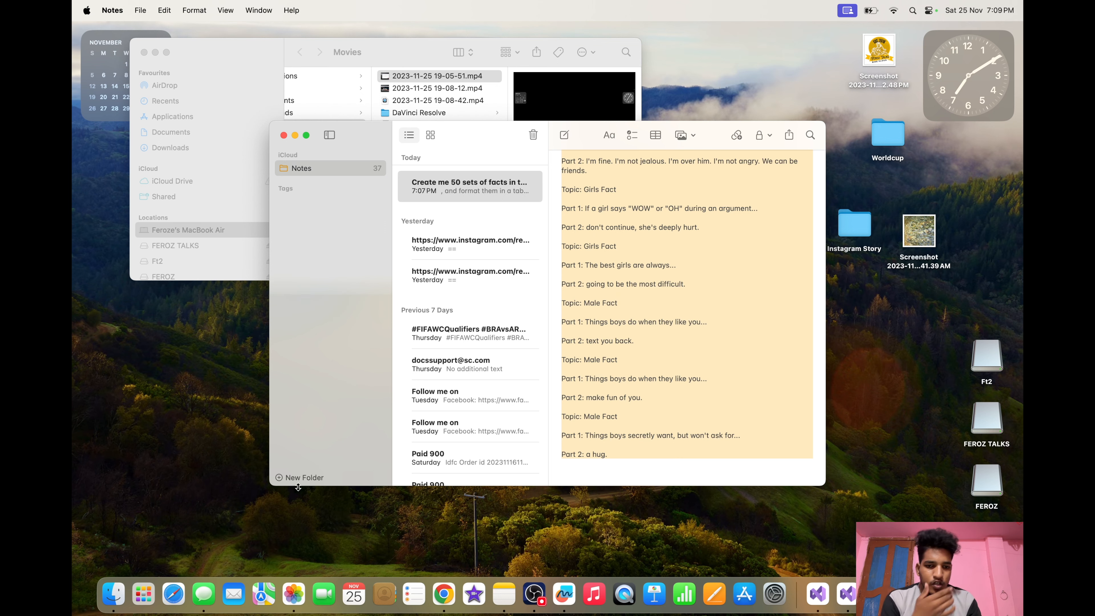
Return to ChatGPT in Chrome and submit the copied prompt for 50 sets of facts formatted as a table
{"action": "left_click", "coordinate": [444, 594]}
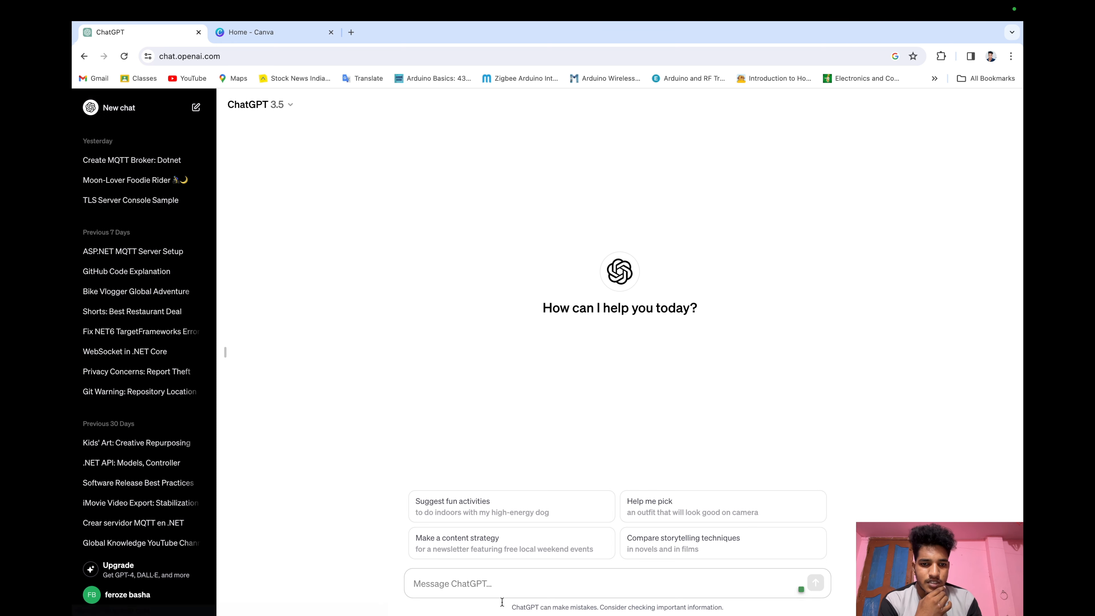
{"action": "key", "text": "super+v"}
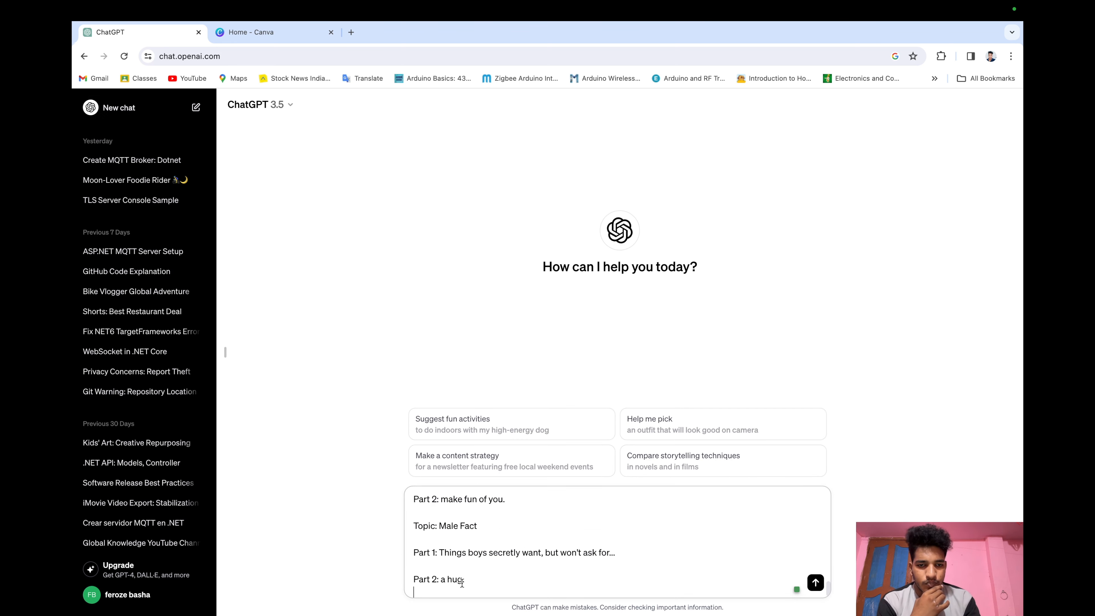
{"action": "scroll", "coordinate": [462, 582], "scroll_direction": "up", "scroll_amount": 10}
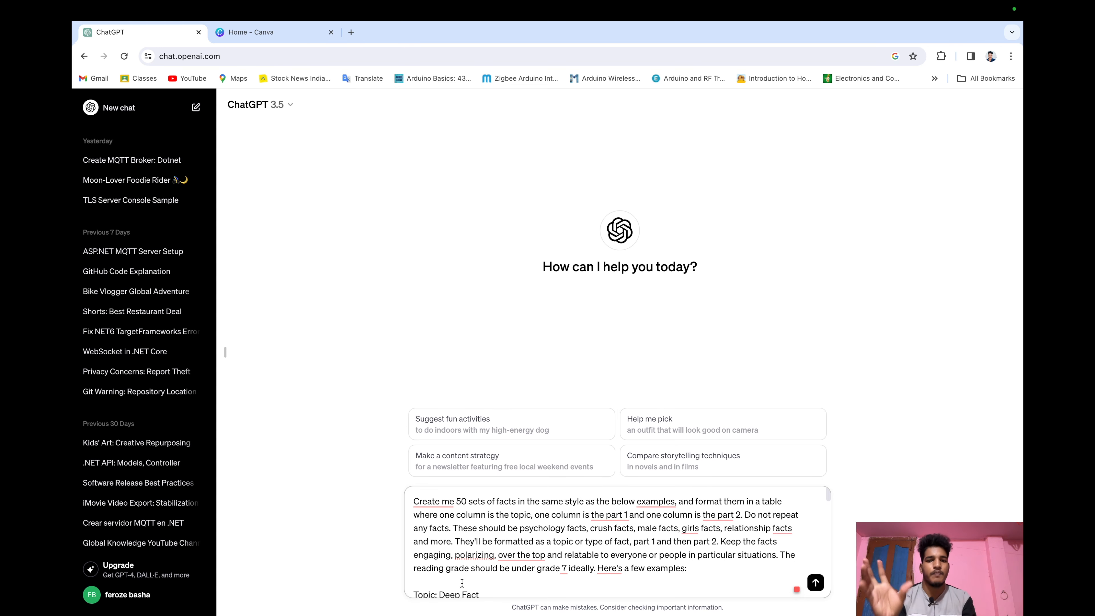
{"action": "left_click", "coordinate": [814, 583]}
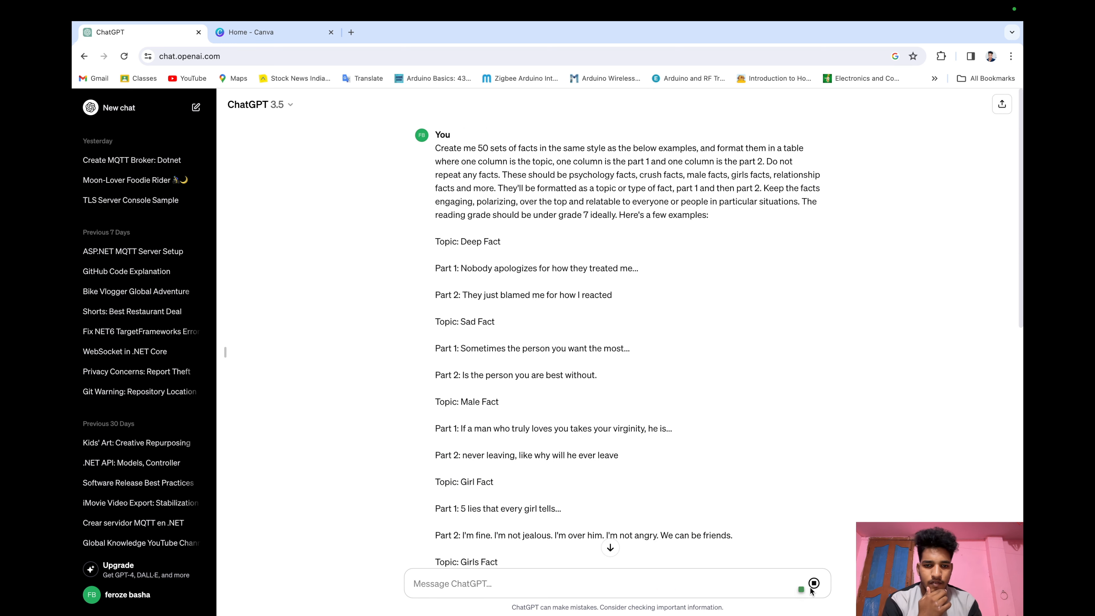
{"action": "scroll", "coordinate": [793, 471], "scroll_direction": "down", "scroll_amount": 12}
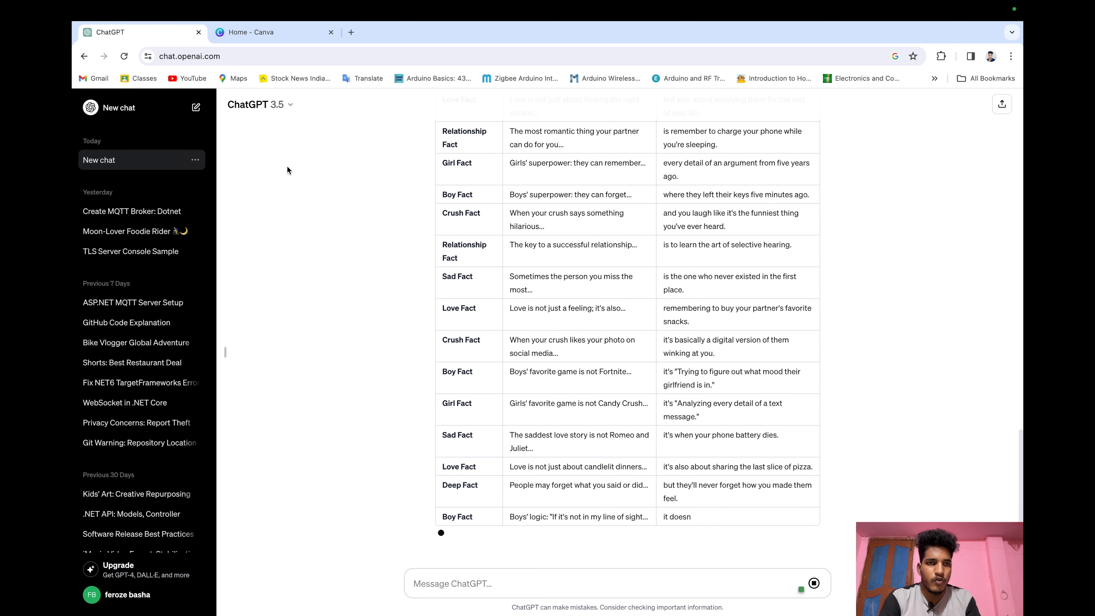
Switch to Canva, search the templates for "youtube shorts" and create a blank YouTube Shorts design
{"action": "left_click", "coordinate": [250, 39]}
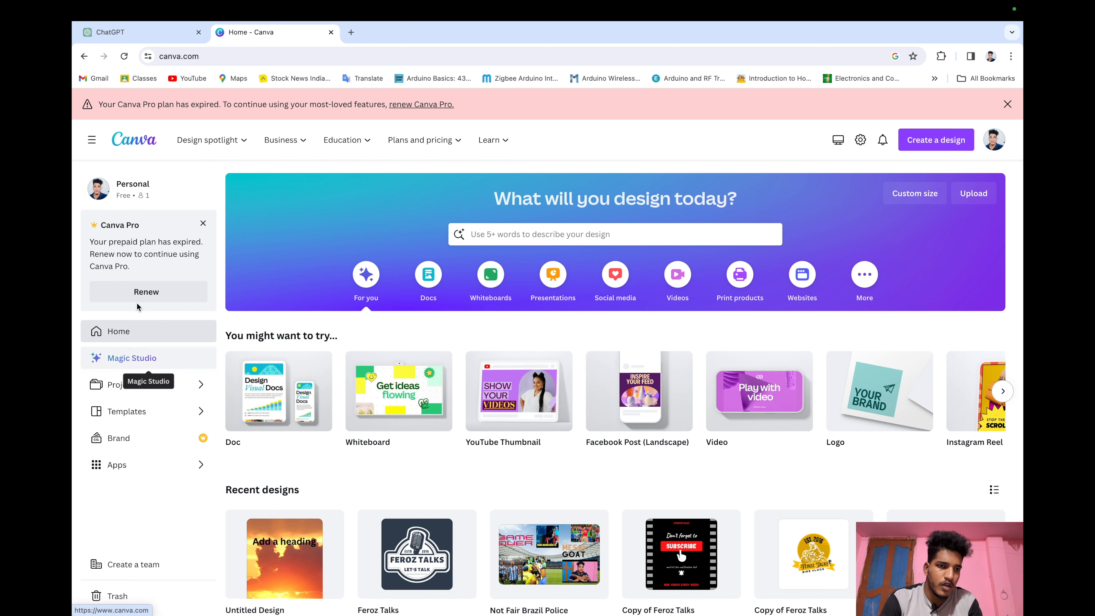
{"action": "left_click", "coordinate": [203, 223]}
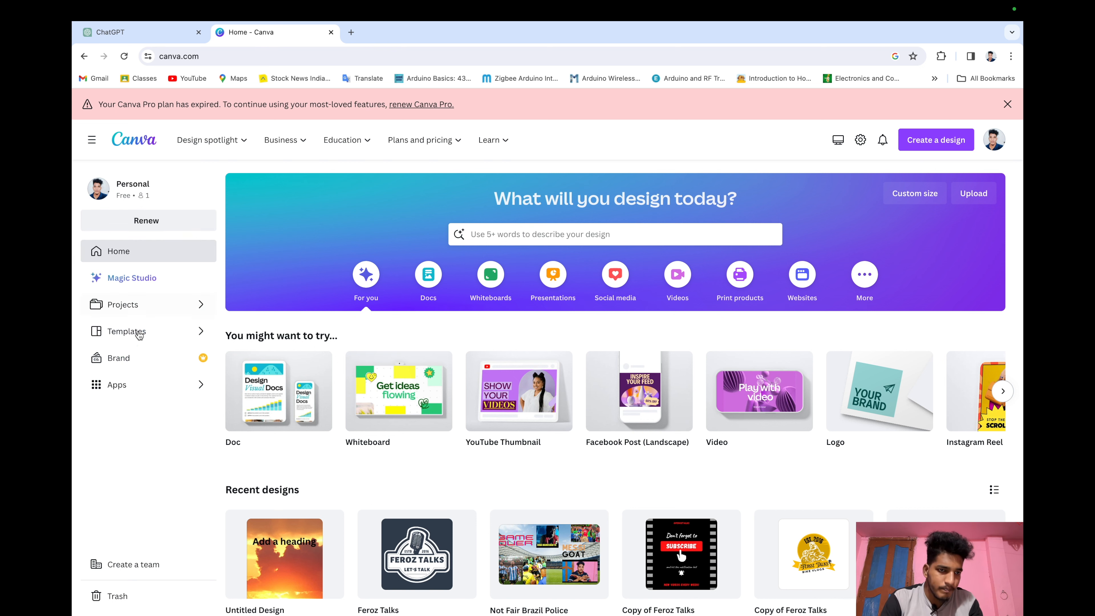
{"action": "left_click", "coordinate": [519, 233]}
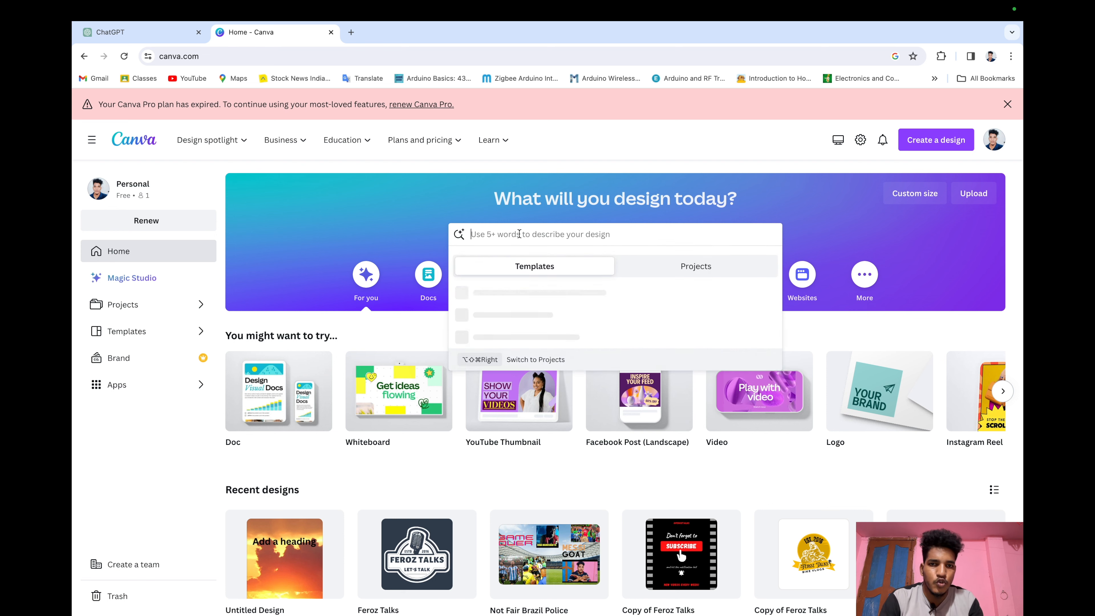
{"action": "type", "text": "you"}
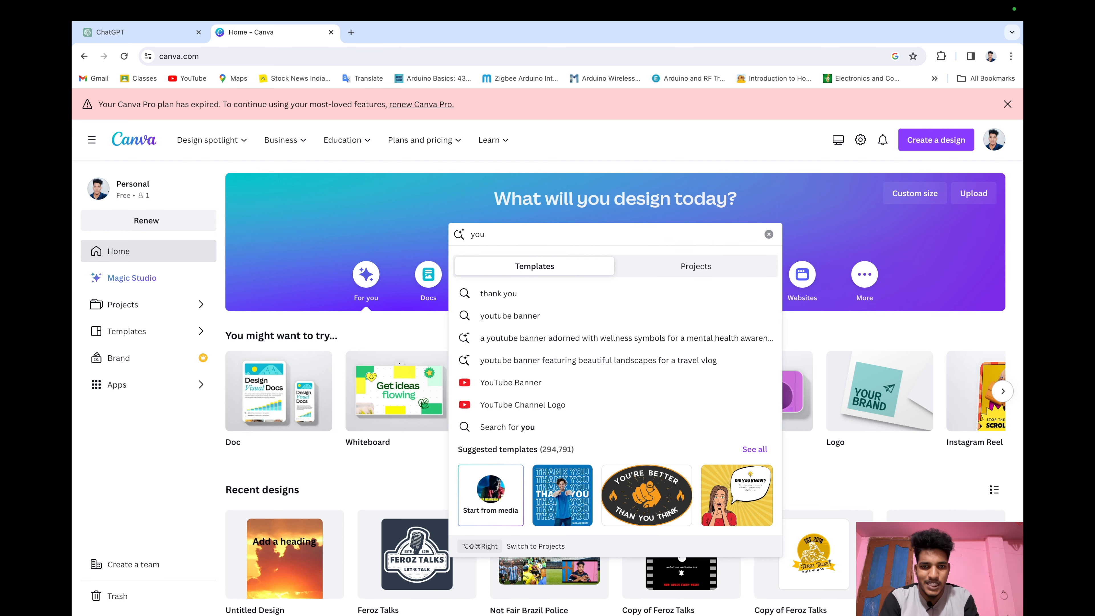
{"action": "type", "text": "tu"}
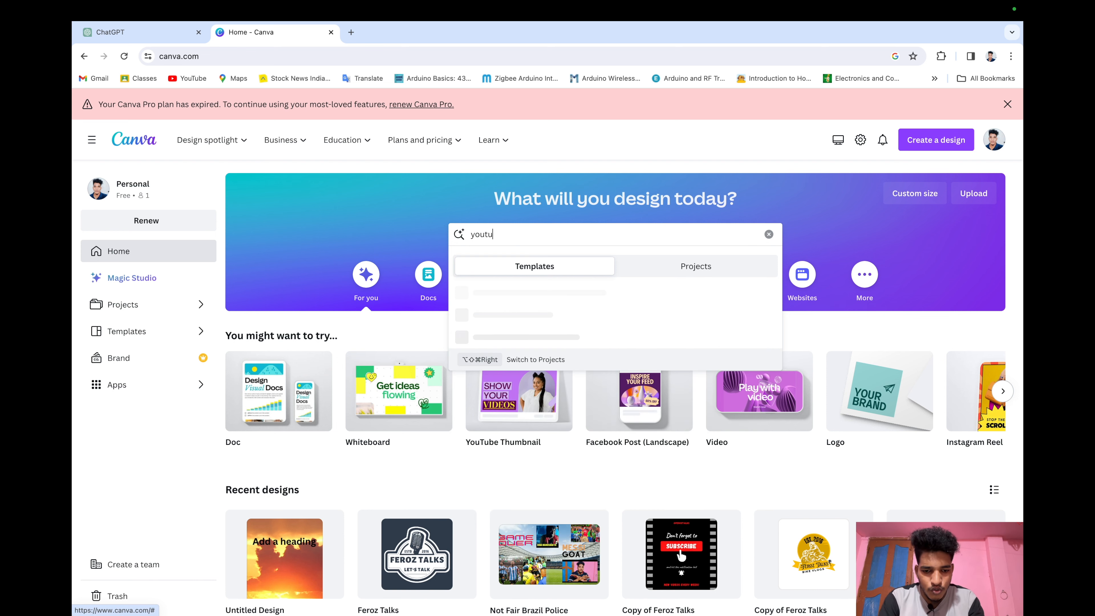
{"action": "type", "text": "be shorts"}
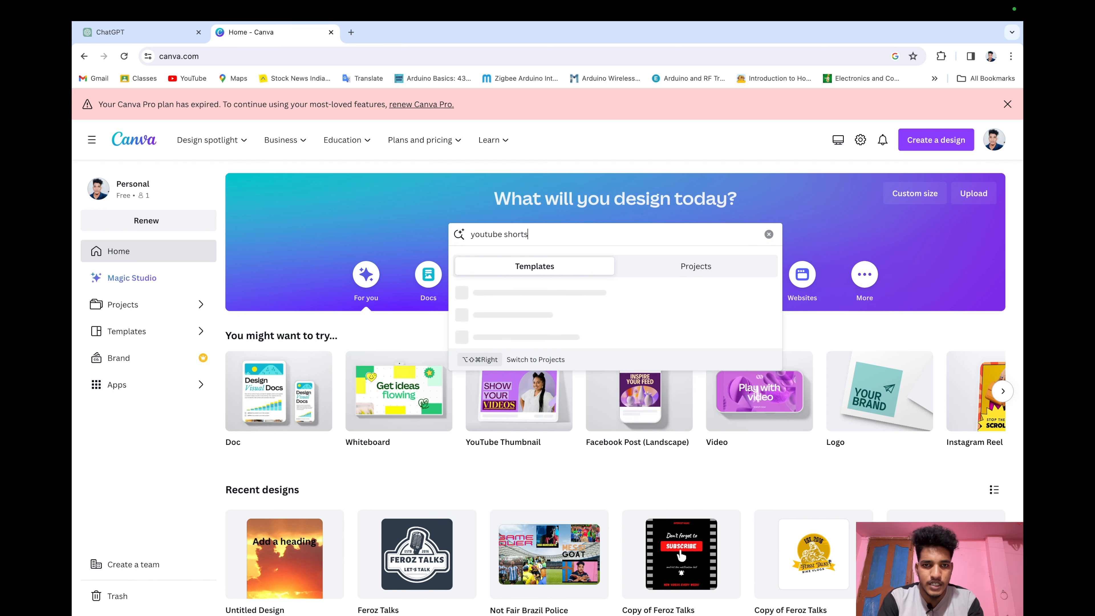
{"action": "key", "text": "Return"}
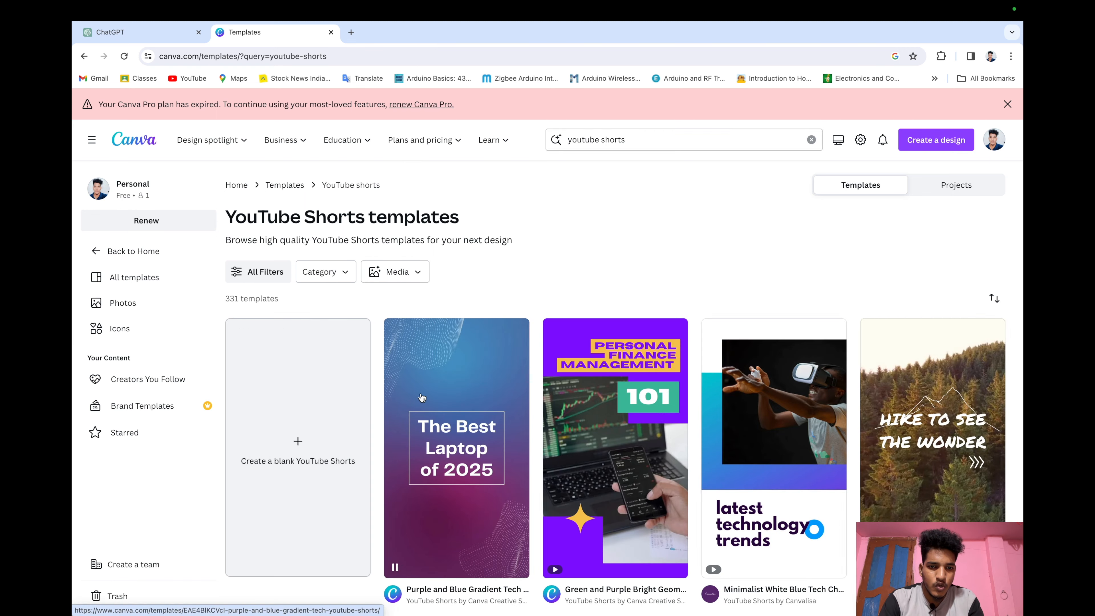
{"action": "left_click", "coordinate": [322, 443]}
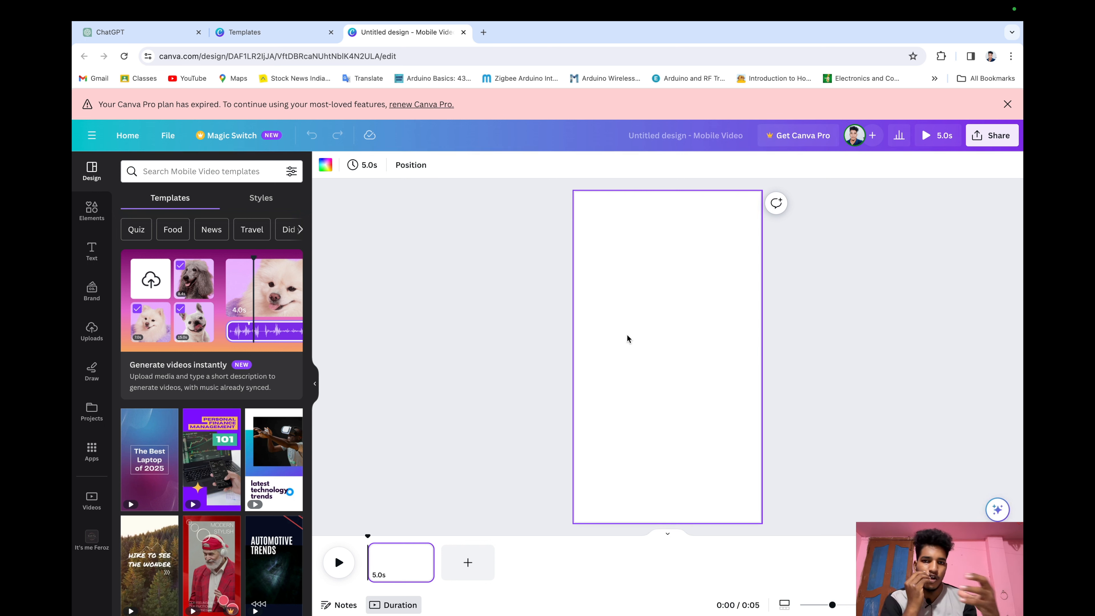
Search Canva's stock videos for "sunset"
{"action": "left_click", "coordinate": [101, 456]}
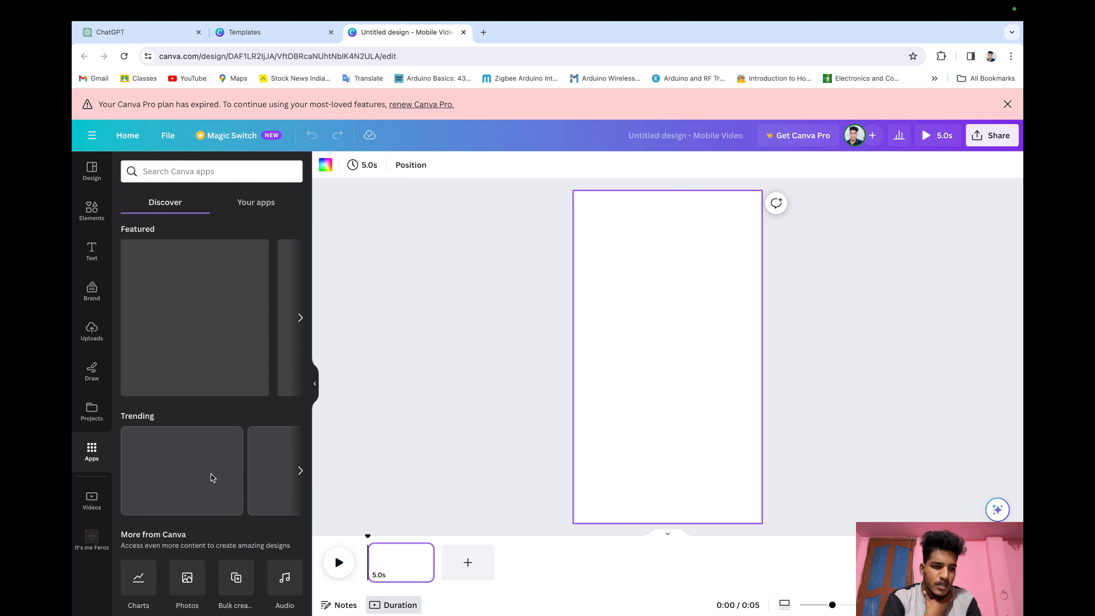
{"action": "scroll", "coordinate": [211, 473], "scroll_direction": "down", "scroll_amount": 2}
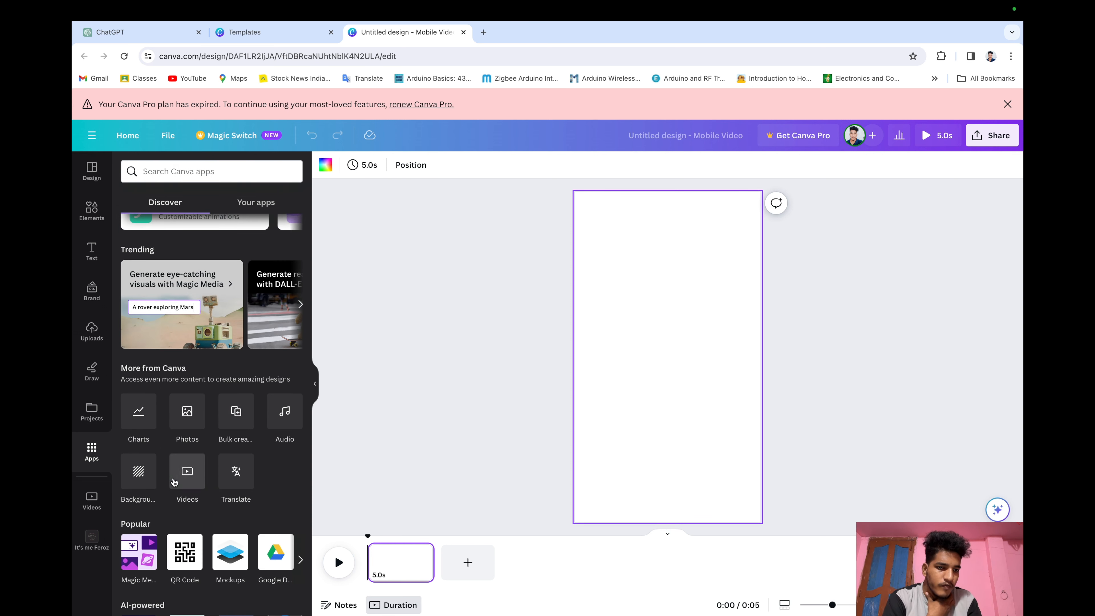
{"action": "left_click", "coordinate": [186, 471]}
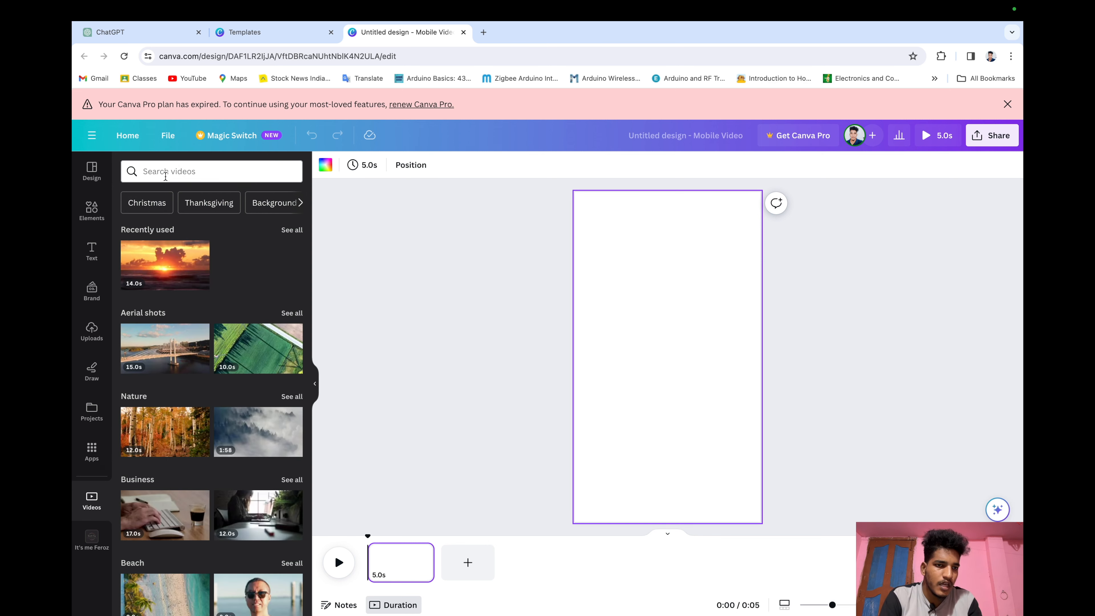
{"action": "left_click", "coordinate": [166, 177]}
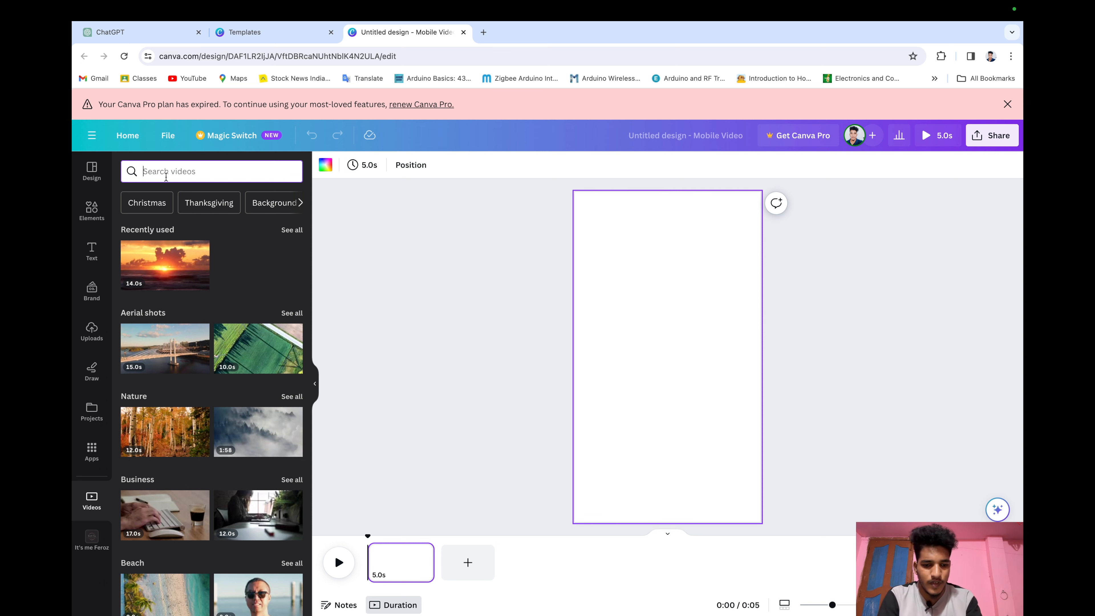
{"action": "type", "text": "sunset"}
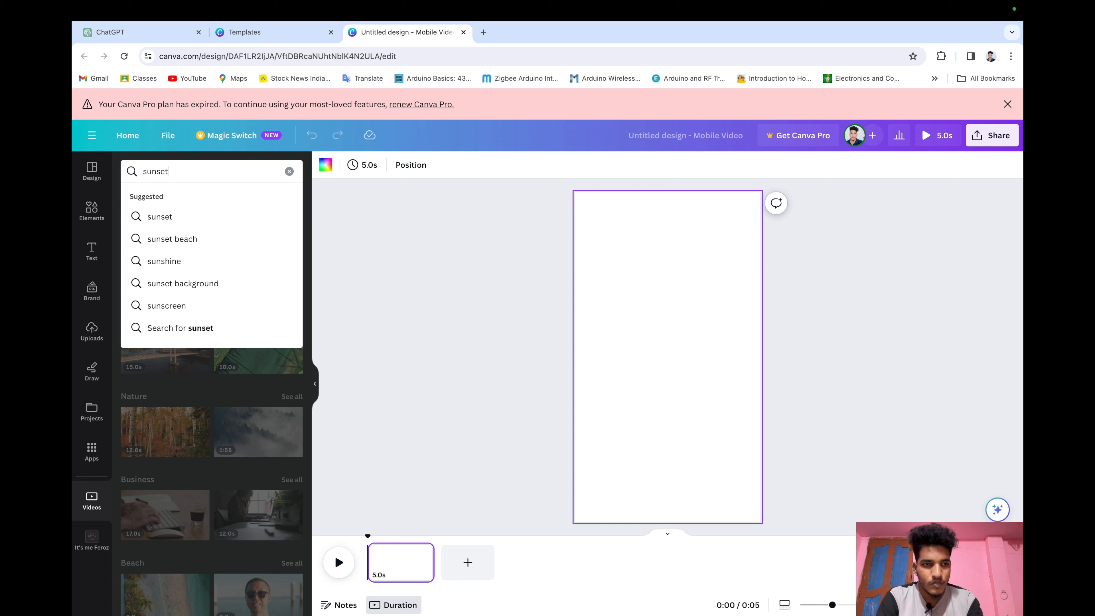
{"action": "left_click", "coordinate": [147, 215]}
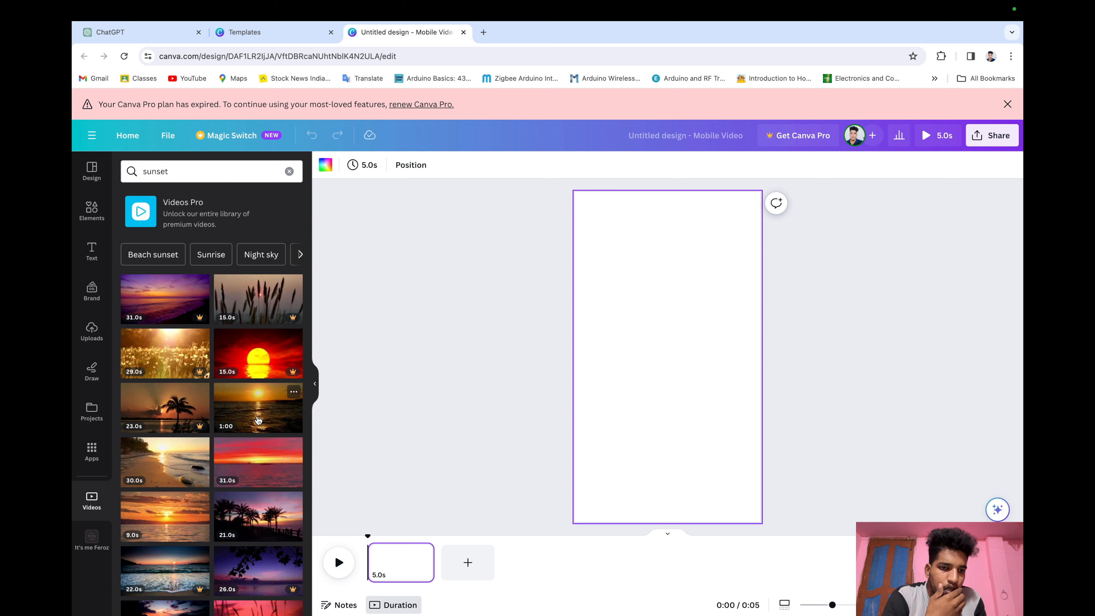
Add the free 1:00 sunset-over-the-sea video to the page and set it as the background
{"action": "left_click_drag", "start_coordinate": [258, 420], "coordinate": [636, 378]}
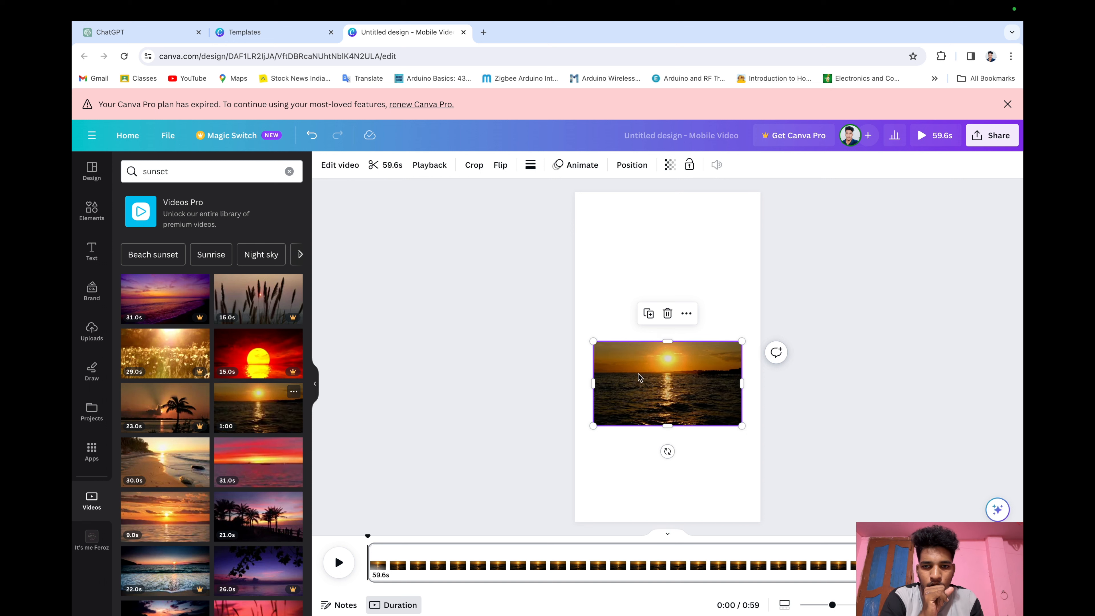
{"action": "right_click", "coordinate": [604, 311]}
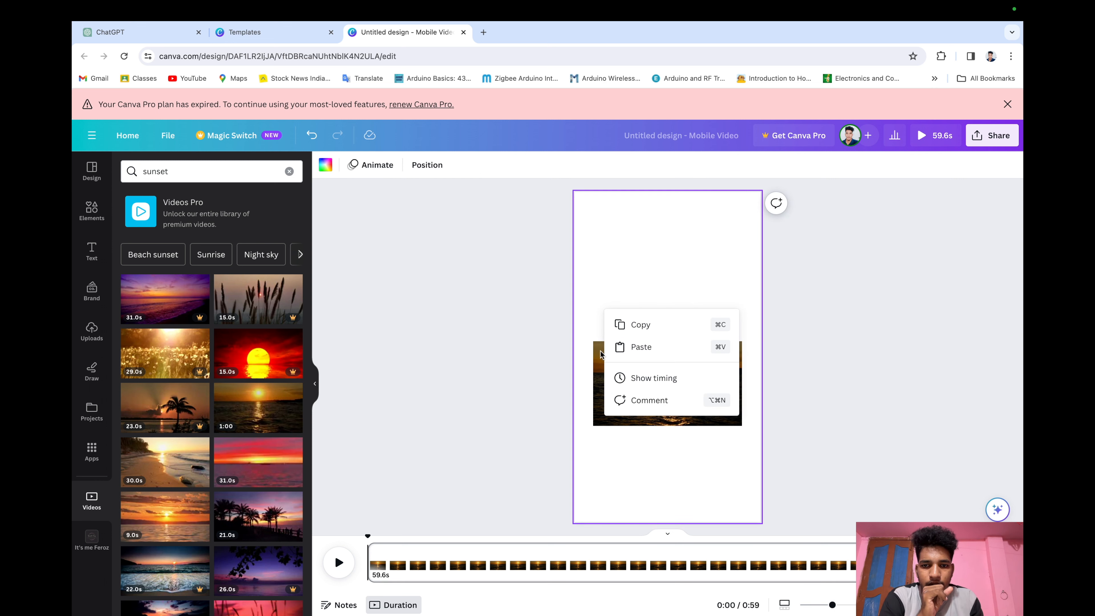
{"action": "right_click", "coordinate": [600, 358]}
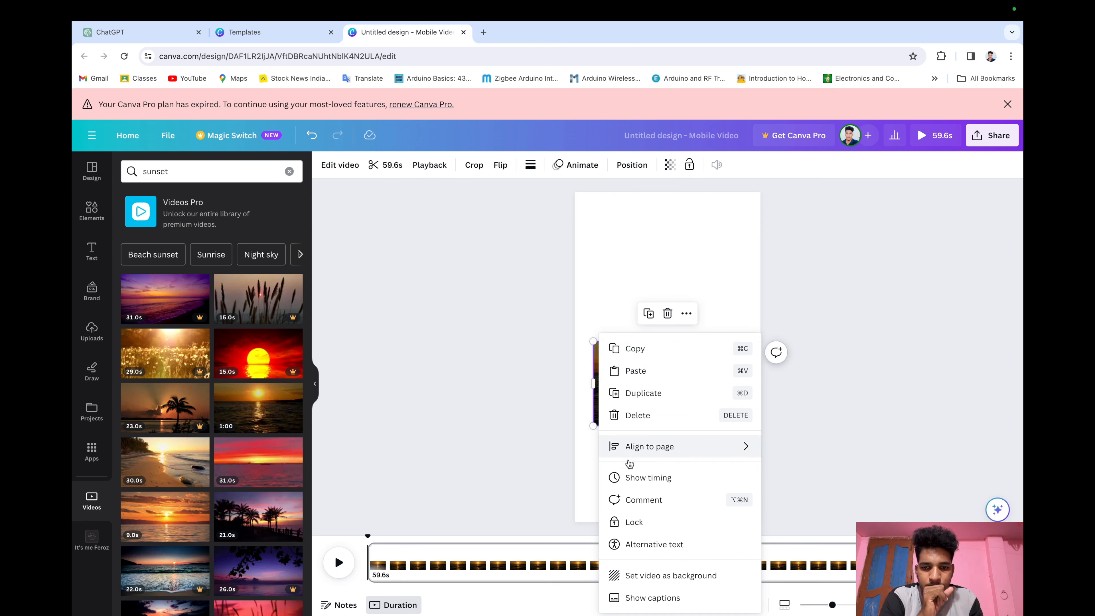
{"action": "left_click", "coordinate": [658, 575]}
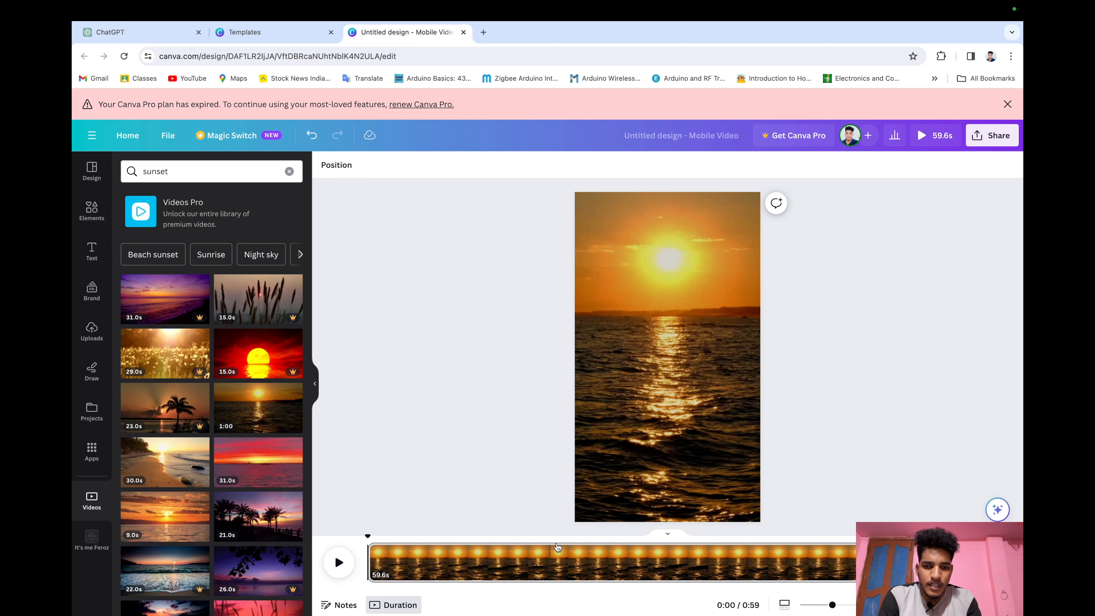
Trim the sunset background video to a duration of 8 seconds
{"action": "scroll", "coordinate": [569, 554], "scroll_direction": "right", "scroll_amount": 5}
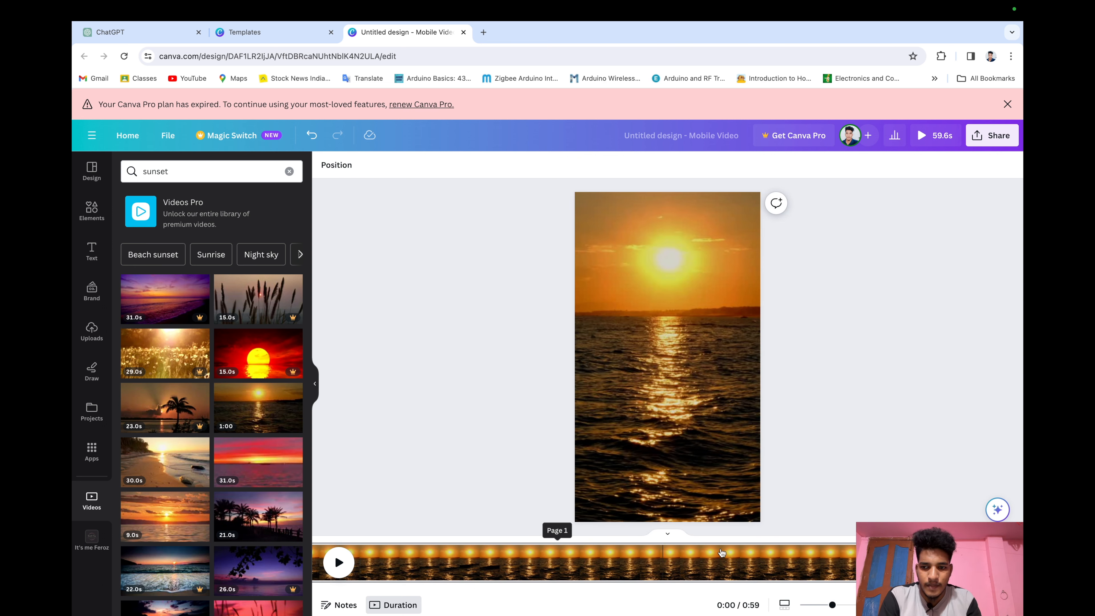
{"action": "left_click_drag", "start_coordinate": [953, 562], "coordinate": [818, 562]}
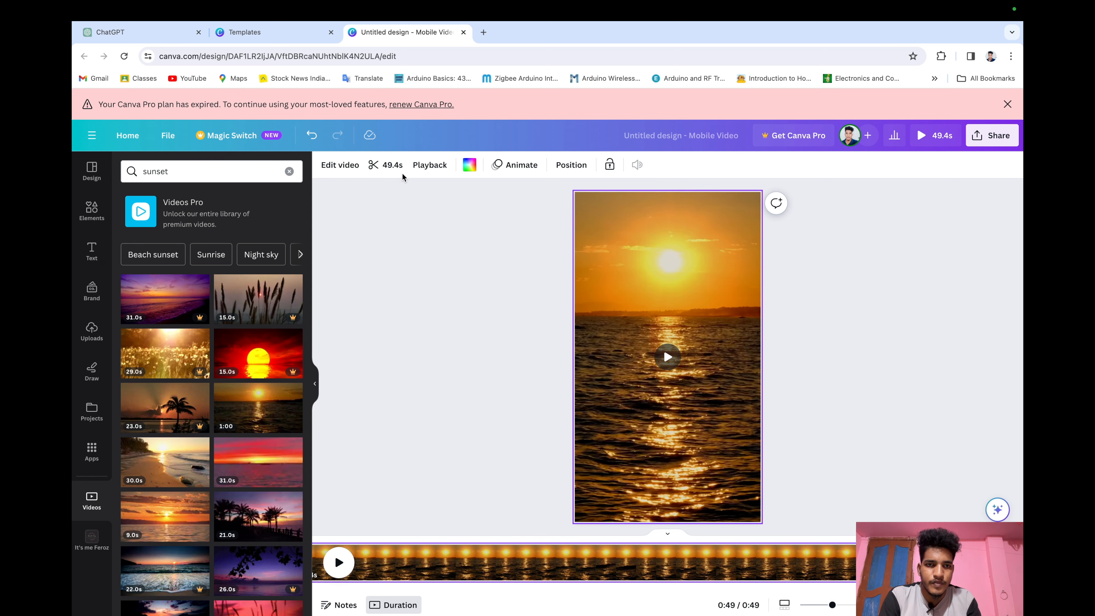
{"action": "left_click", "coordinate": [386, 165]}
{"action": "key", "text": "Left"}
{"action": "key", "text": "BackSpace"}
{"action": "key", "text": "BackSpace"}
{"action": "key", "text": "BackSpace"}
{"action": "key", "text": "BackSpace"}
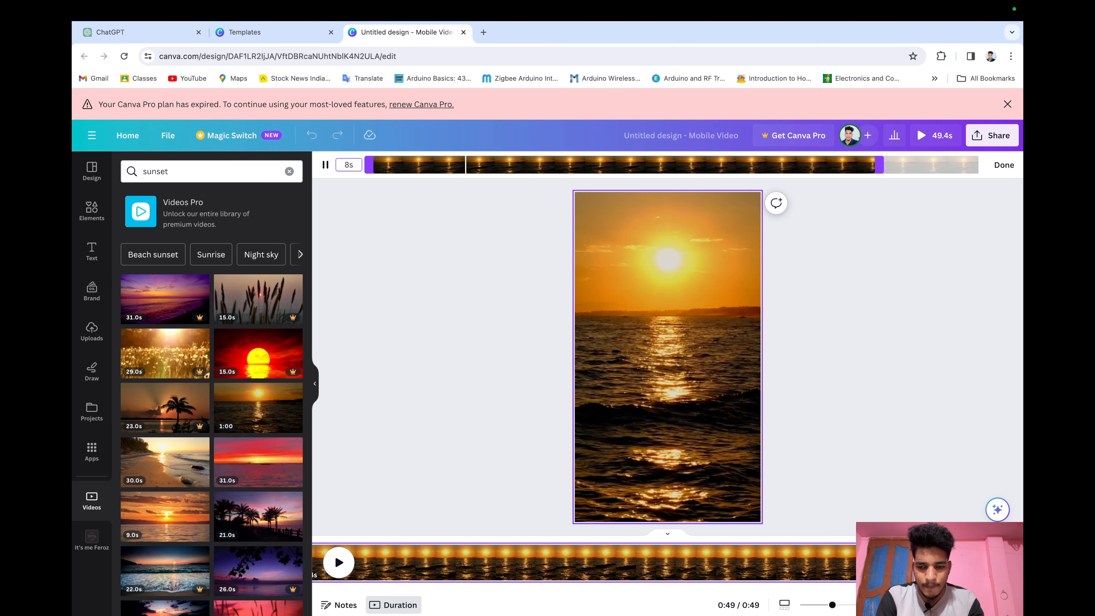
{"action": "key", "text": "Return"}
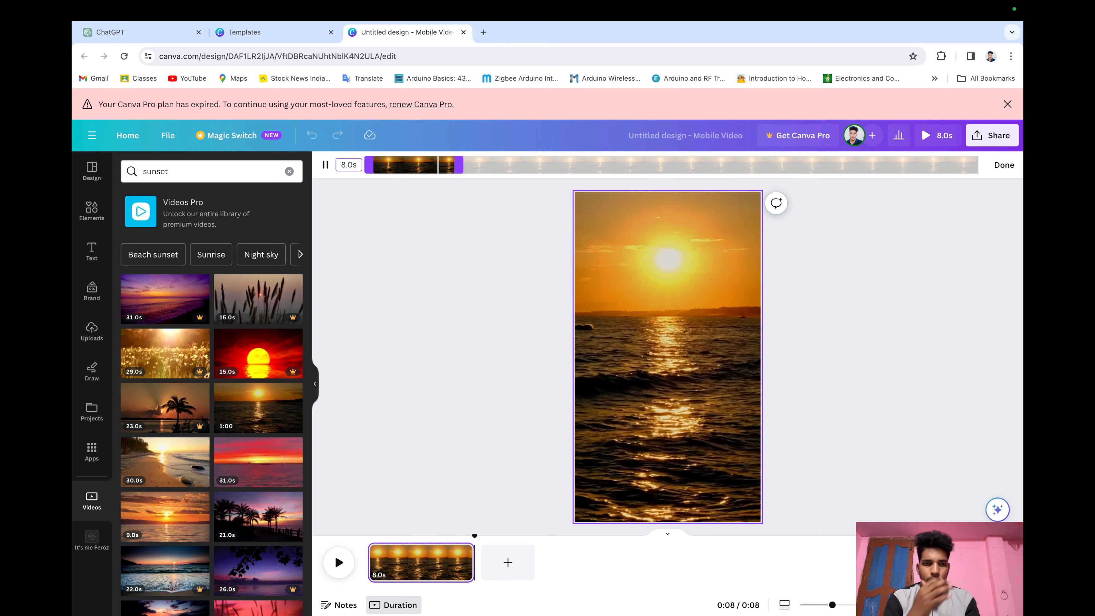
Add a heading text box to the page and centre it over the sun
{"action": "left_click", "coordinate": [92, 250]}
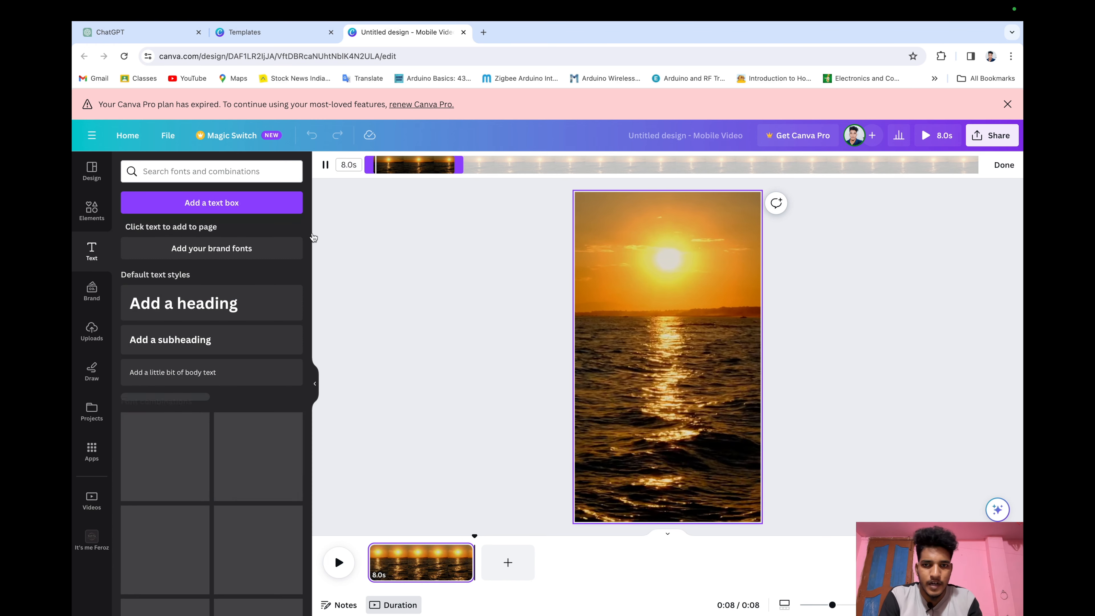
{"action": "left_click_drag", "start_coordinate": [185, 303], "coordinate": [648, 254]}
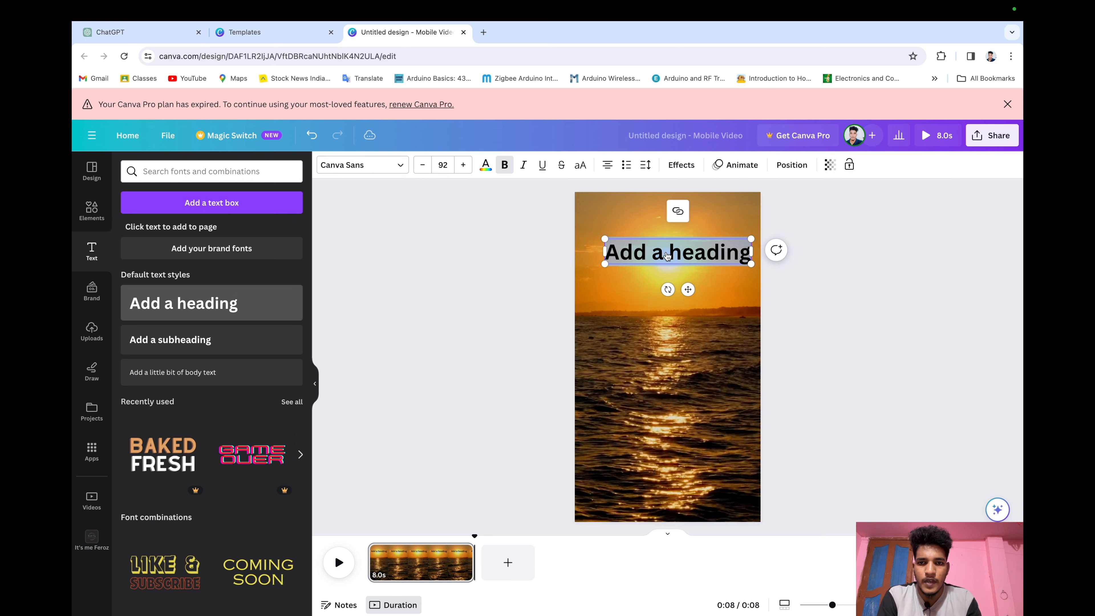
{"action": "mouse_move", "coordinate": [687, 290]}
{"action": "left_mouse_down"}
{"action": "mouse_move", "coordinate": [678, 260]}
{"action": "mouse_move", "coordinate": [679, 282]}
{"action": "left_mouse_up"}
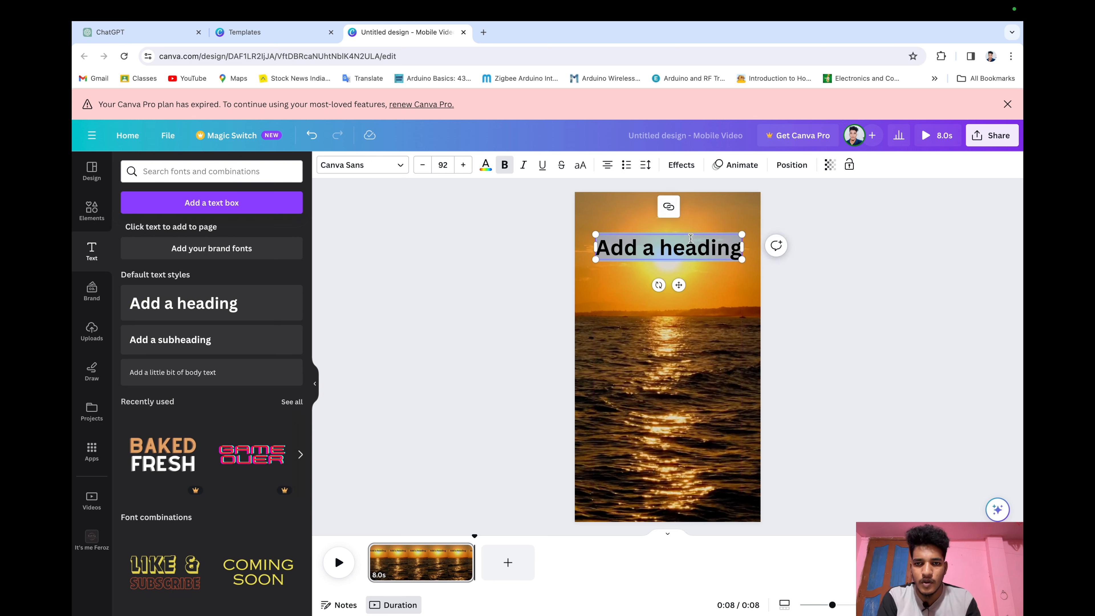
Replace the heading's placeholder text with "Topic"
{"action": "left_click", "coordinate": [686, 247]}
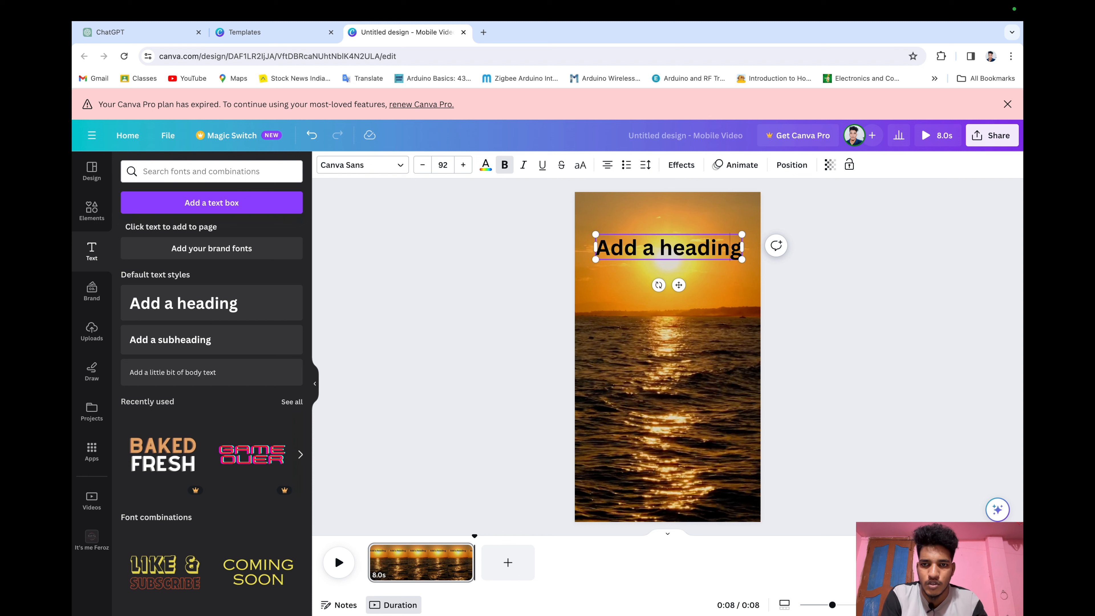
{"action": "key", "text": "BackSpace"}
{"action": "key", "text": "BackSpace"}
{"action": "key", "text": "BackSpace"}
{"action": "key", "text": "BackSpace"}
{"action": "key", "text": "BackSpace"}
{"action": "key", "text": "BackSpace"}
{"action": "key", "text": "BackSpace"}
{"action": "key", "text": "BackSpace"}
{"action": "key", "text": "BackSpace"}
{"action": "key", "text": "BackSpace"}
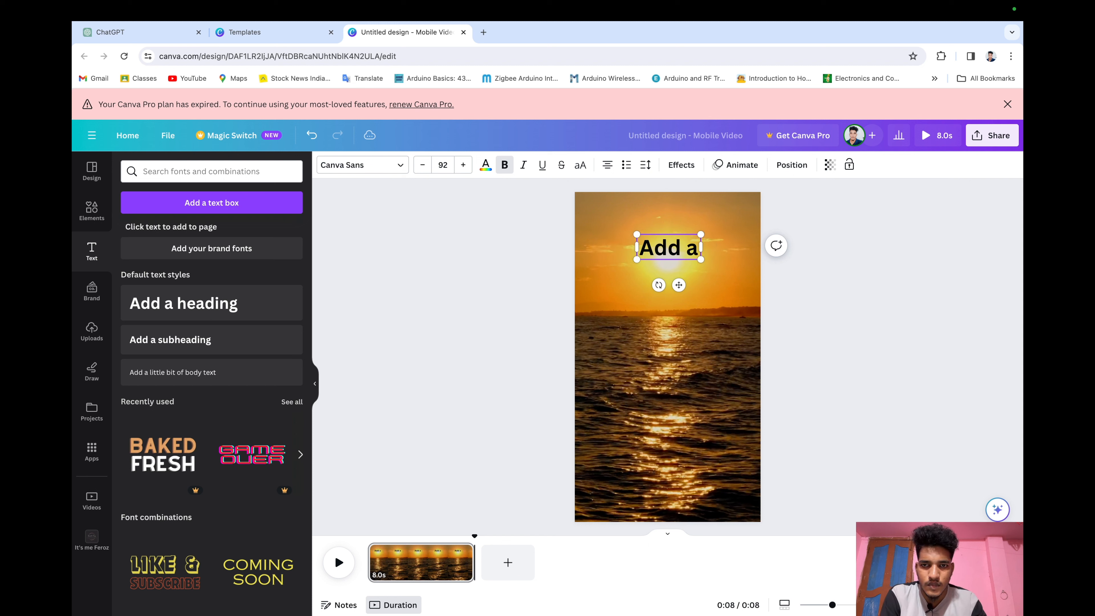
{"action": "key", "text": "BackSpace"}
{"action": "key", "text": "BackSpace"}
{"action": "key", "text": "BackSpace"}
{"action": "type", "text": "Topic"}
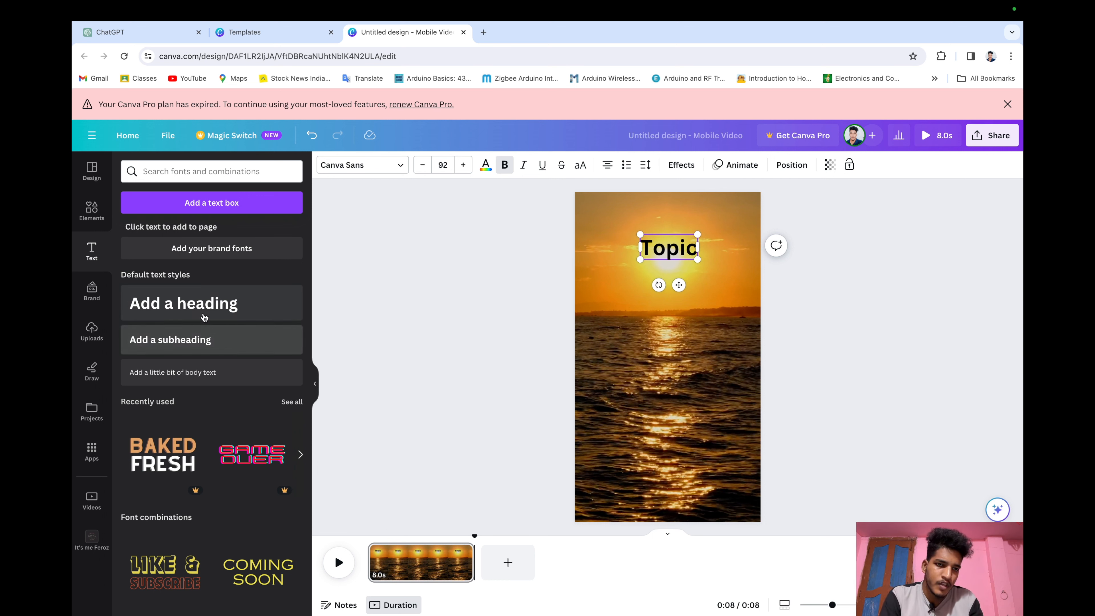
Add a second heading centred below Topic at the horizon and clear its placeholder text
{"action": "left_click_drag", "start_coordinate": [204, 318], "coordinate": [662, 321]}
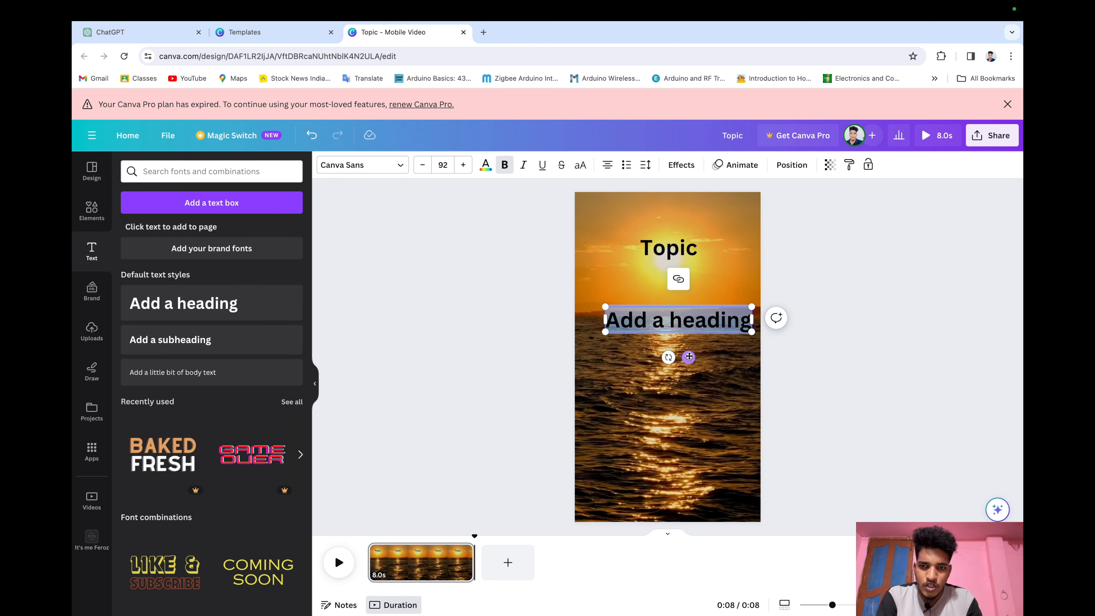
{"action": "left_click_drag", "start_coordinate": [688, 357], "coordinate": [678, 355]}
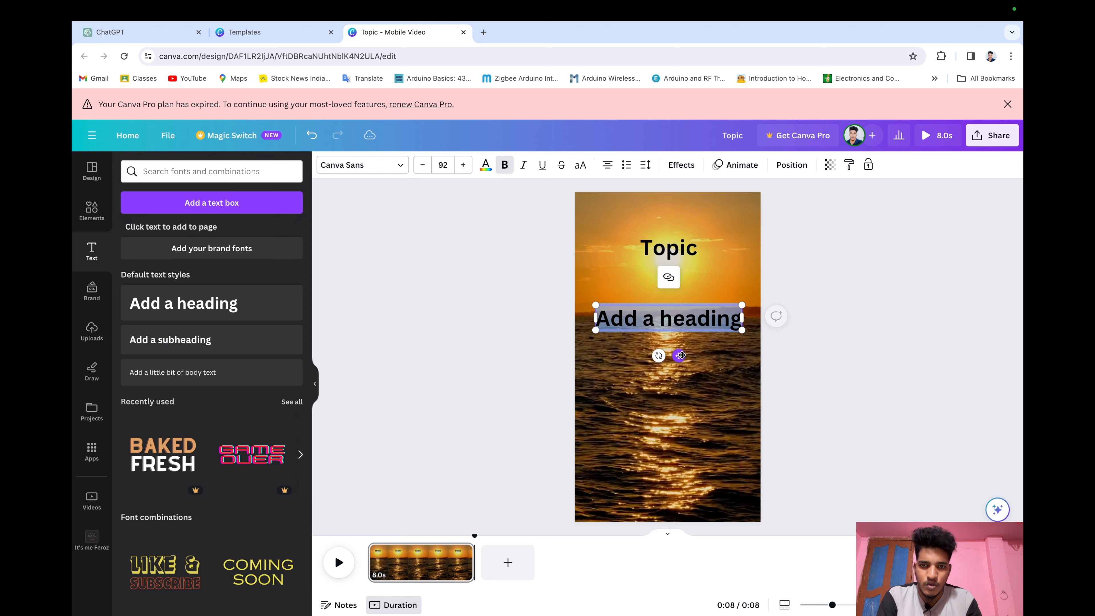
{"action": "double_click", "coordinate": [658, 323]}
{"action": "key", "text": "BackSpace"}
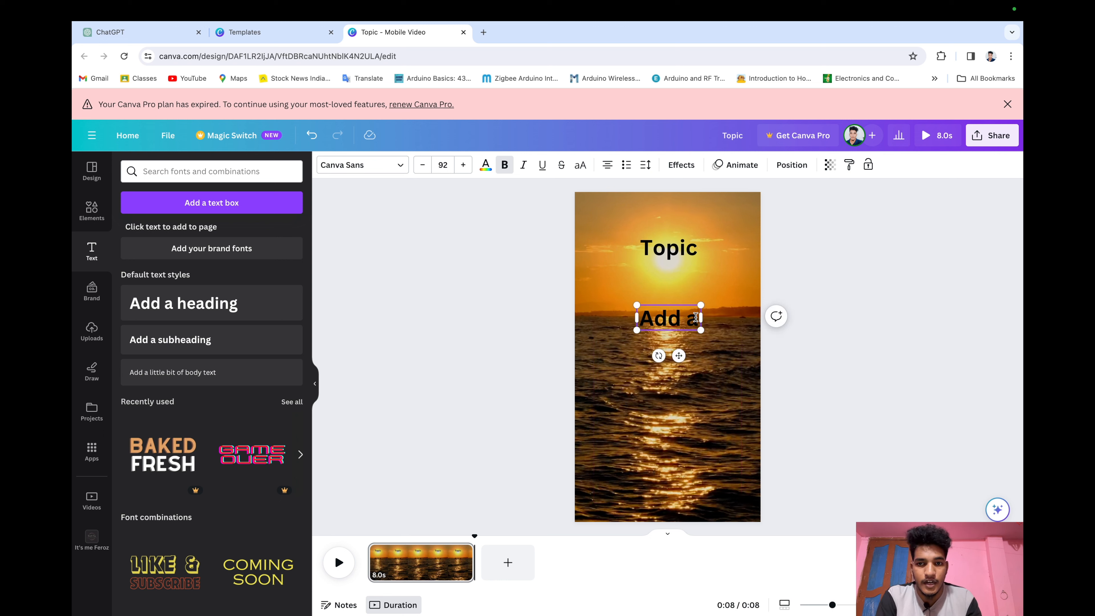
{"action": "left_click", "coordinate": [696, 318]}
{"action": "key", "text": "BackSpace"}
{"action": "key", "text": "BackSpace"}
{"action": "key", "text": "BackSpace"}
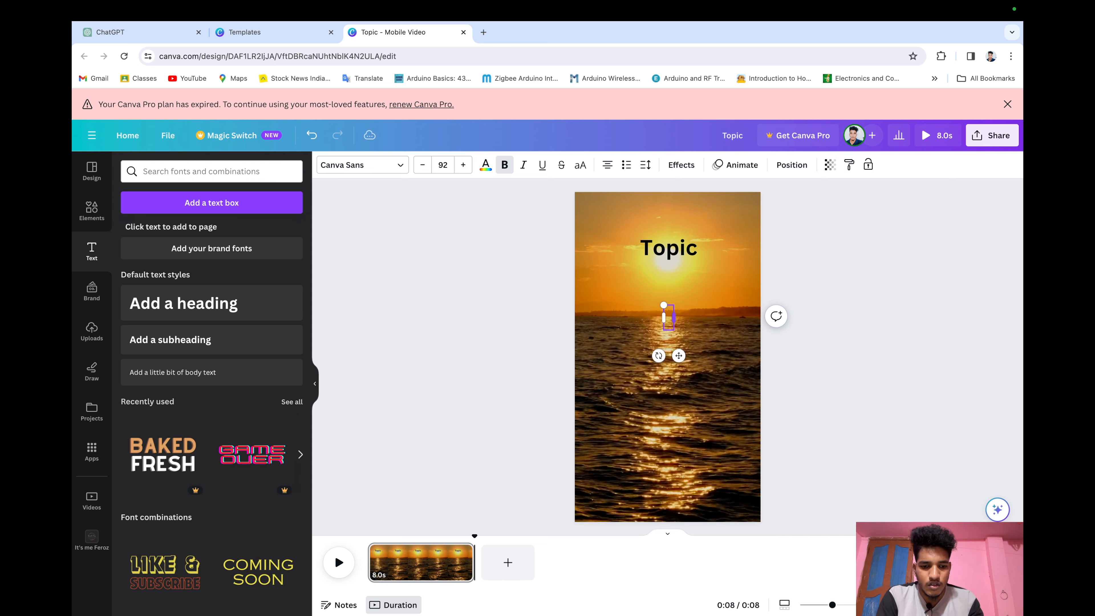
{"action": "type", "text": "Top"}
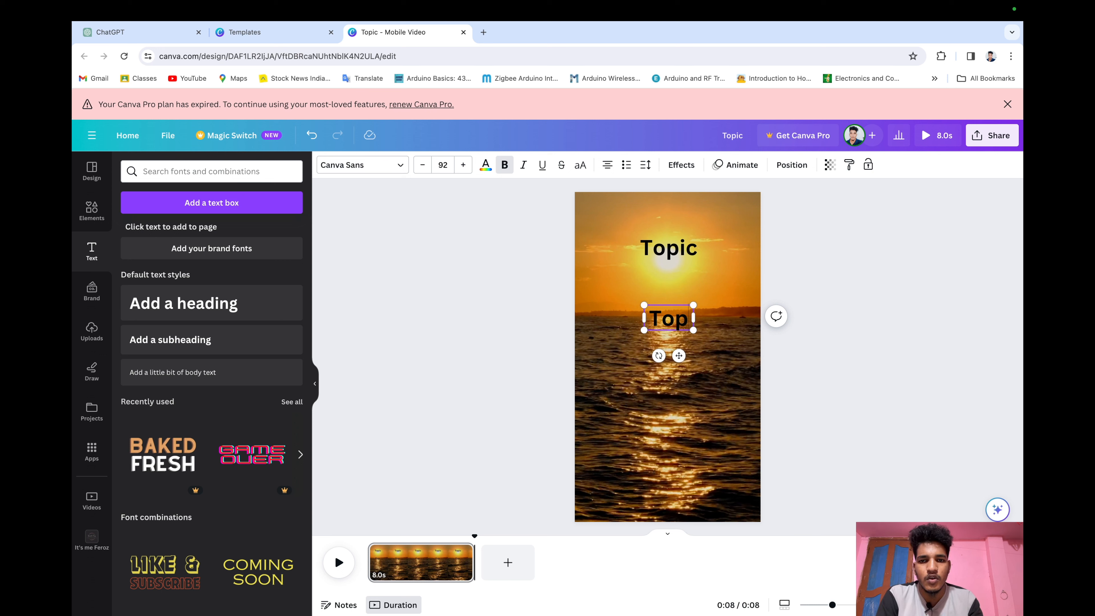
{"action": "key", "text": "BackSpace"}
{"action": "key", "text": "BackSpace"}
{"action": "key", "text": "BackSpace"}
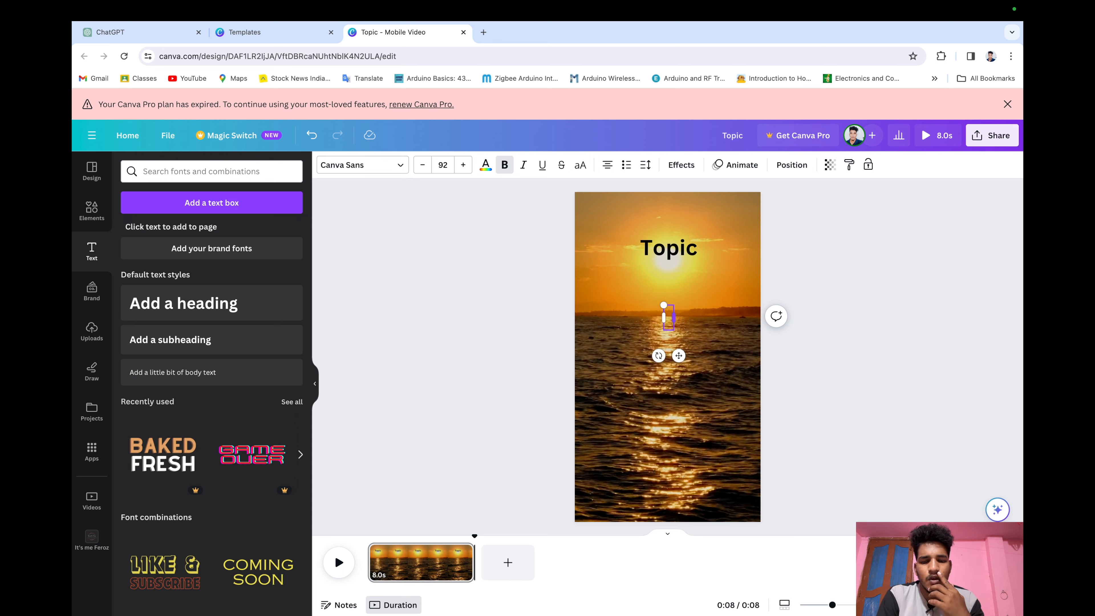
Enter "part1" as the text of the empty second heading
{"action": "type", "text": "part1"}
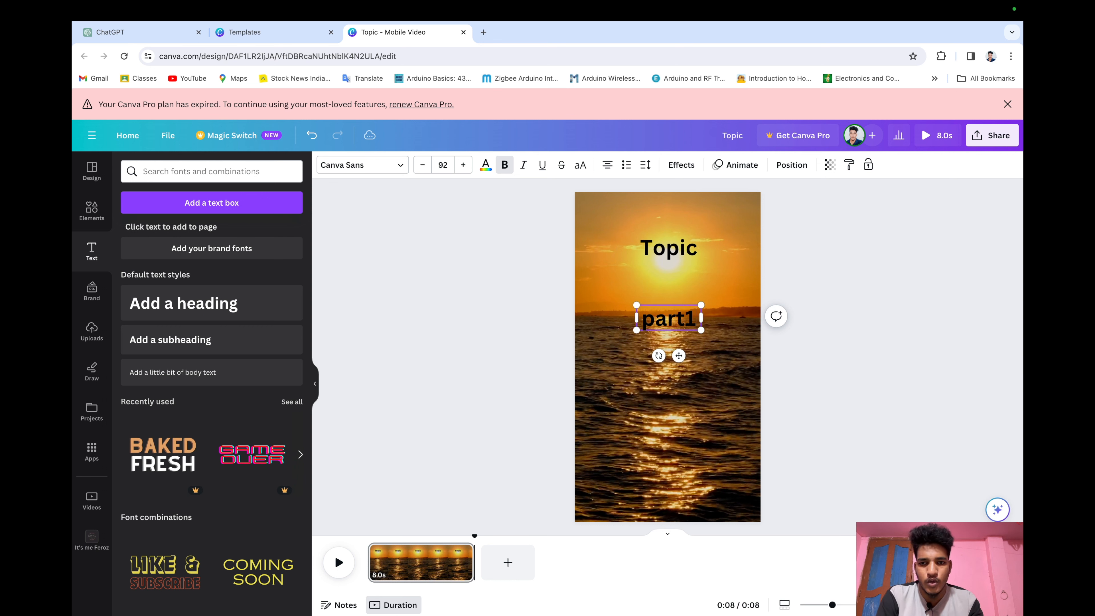
{"action": "right_click", "coordinate": [673, 322]}
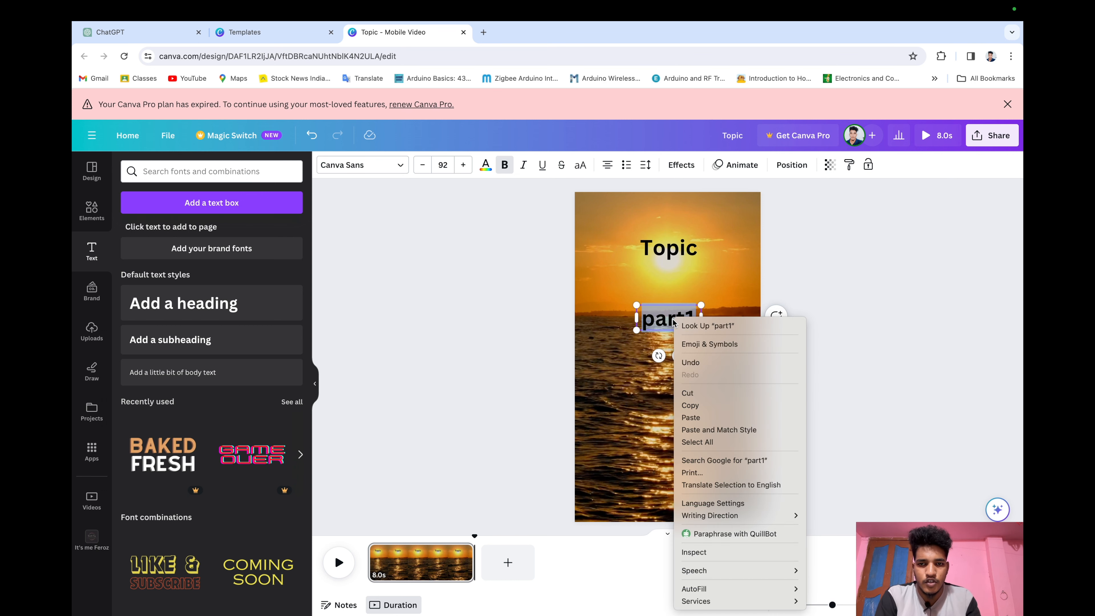
{"action": "left_click", "coordinate": [654, 327]}
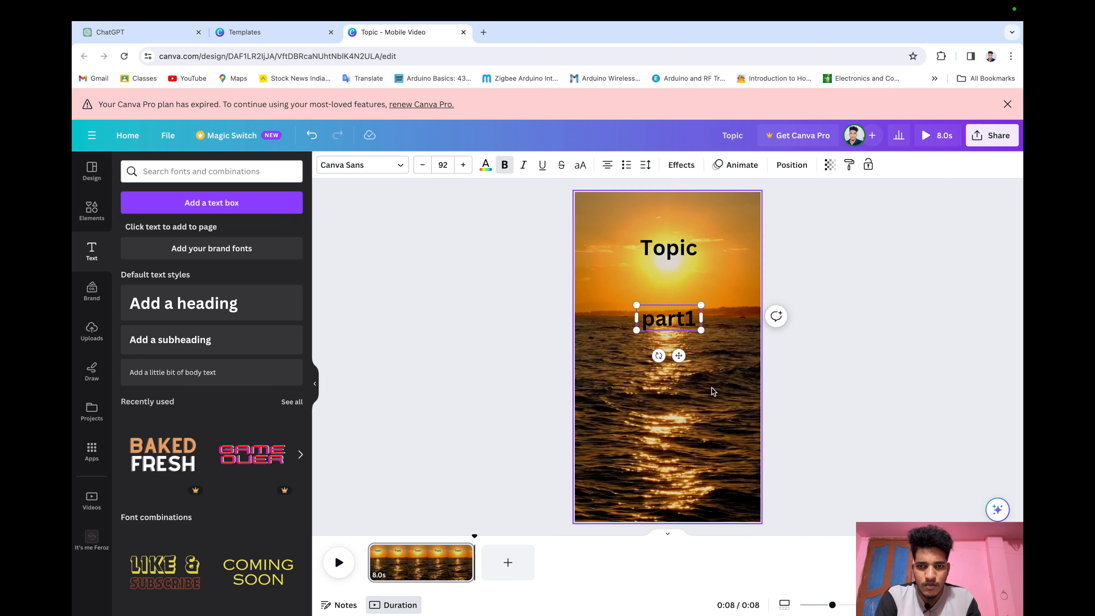
Duplicate the part1 text and place the copy centred below the original
{"action": "left_click", "coordinate": [663, 333]}
{"action": "right_click", "coordinate": [663, 330]}
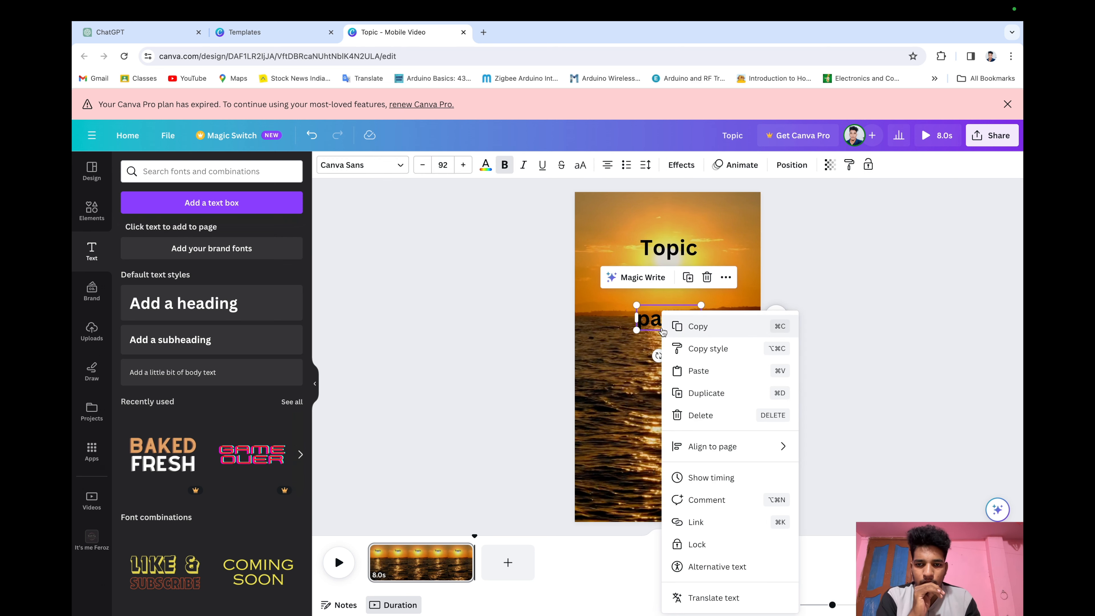
{"action": "left_click", "coordinate": [694, 393]}
{"action": "left_click_drag", "start_coordinate": [673, 329], "coordinate": [671, 403]}
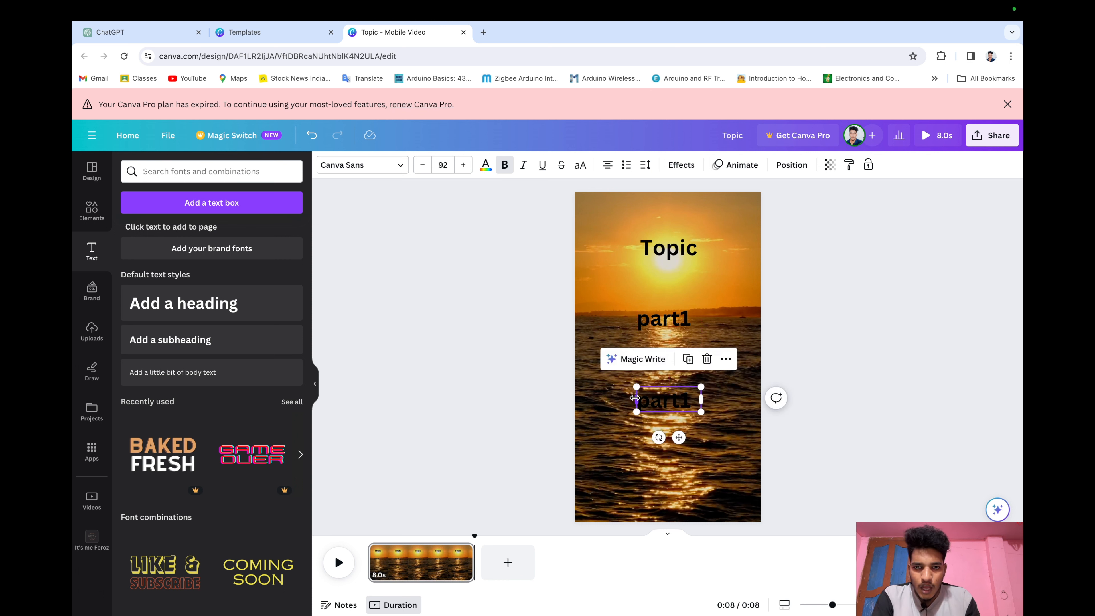
Widen both part1 text boxes to most of the page width and move the lower one closer to the upper one
{"action": "left_click_drag", "start_coordinate": [634, 398], "coordinate": [592, 400]}
{"action": "left_click_drag", "start_coordinate": [706, 398], "coordinate": [741, 398]}
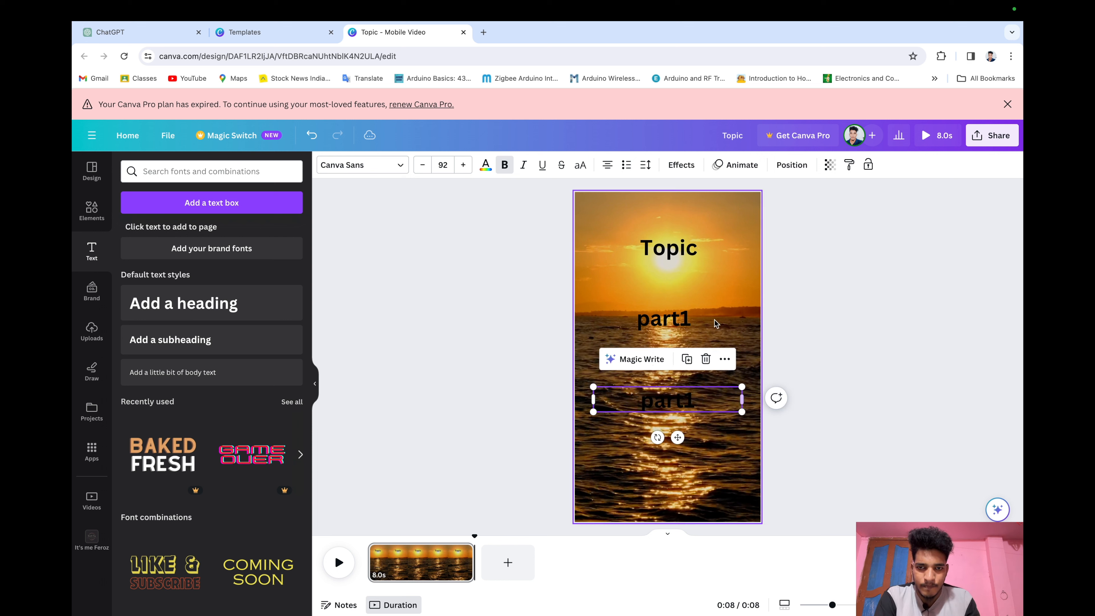
{"action": "left_click", "coordinate": [684, 317]}
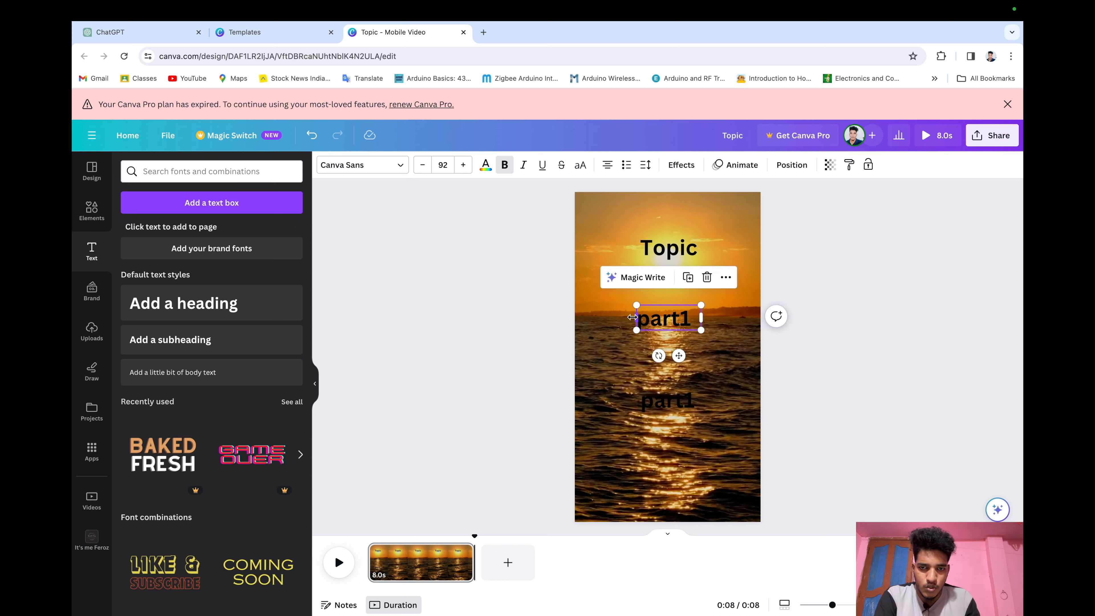
{"action": "left_click_drag", "start_coordinate": [634, 318], "coordinate": [593, 320]}
{"action": "left_click_drag", "start_coordinate": [700, 324], "coordinate": [742, 319]}
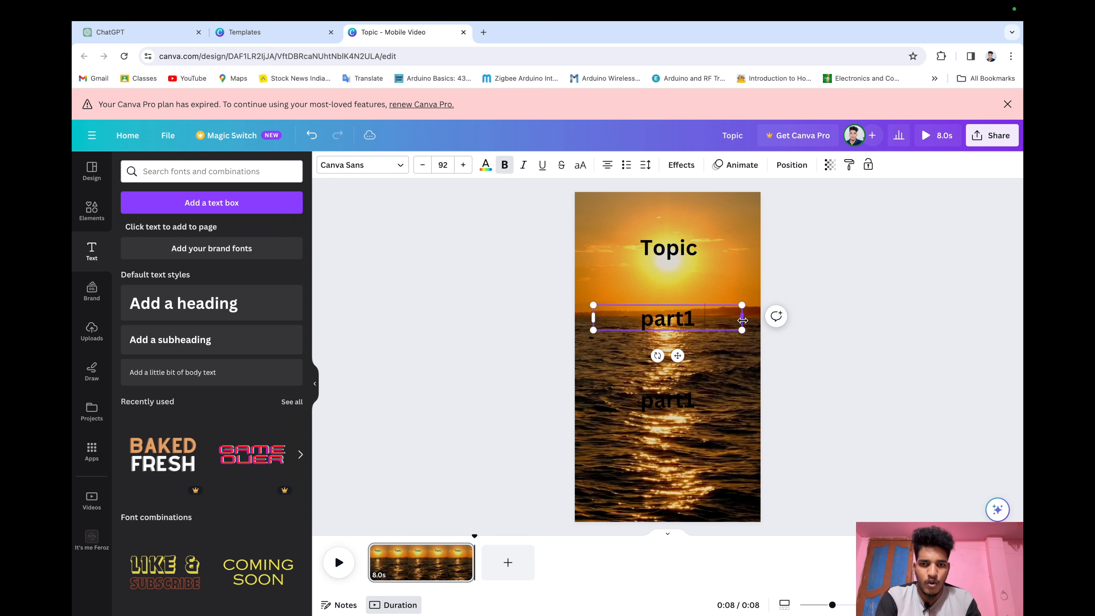
{"action": "left_click", "coordinate": [664, 400]}
{"action": "left_click_drag", "start_coordinate": [664, 400], "coordinate": [665, 385]}
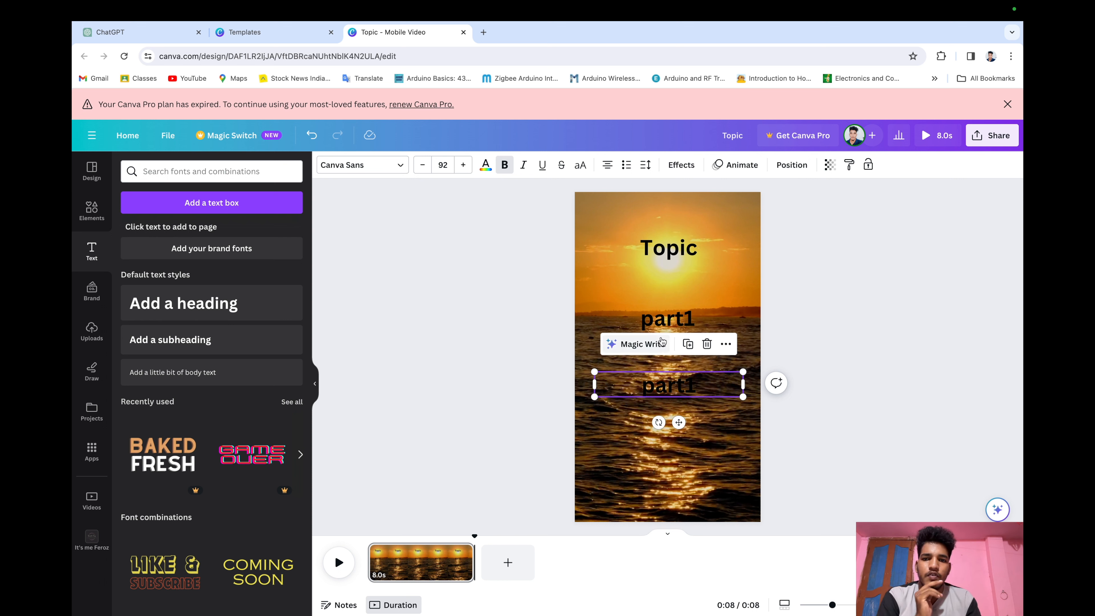
Change the font of both part1 texts to Futura Display
{"action": "left_click", "coordinate": [668, 320]}
{"action": "double_click", "coordinate": [668, 321]}
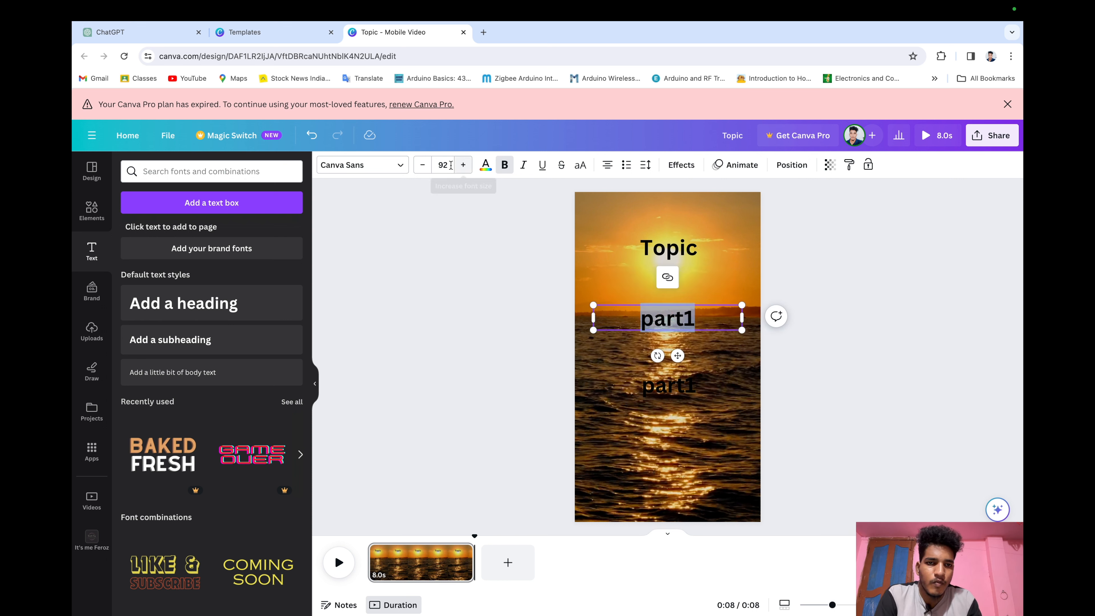
{"action": "left_click", "coordinate": [401, 171]}
{"action": "left_click", "coordinate": [401, 171]}
{"action": "left_click", "coordinate": [401, 171]}
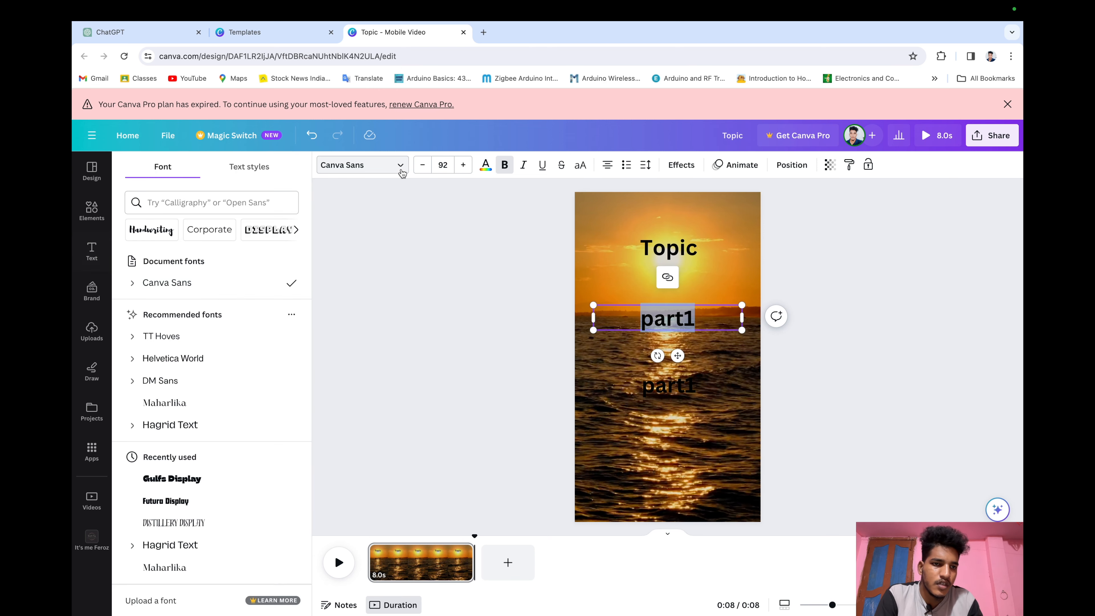
{"action": "scroll", "coordinate": [227, 335], "scroll_direction": "down", "scroll_amount": 1}
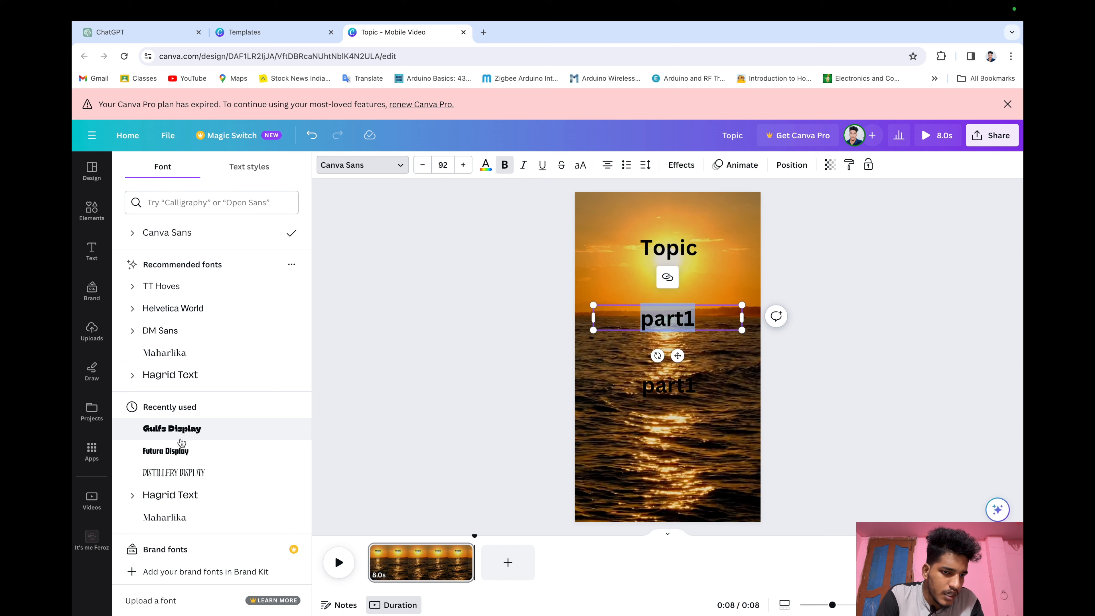
{"action": "left_click", "coordinate": [174, 453]}
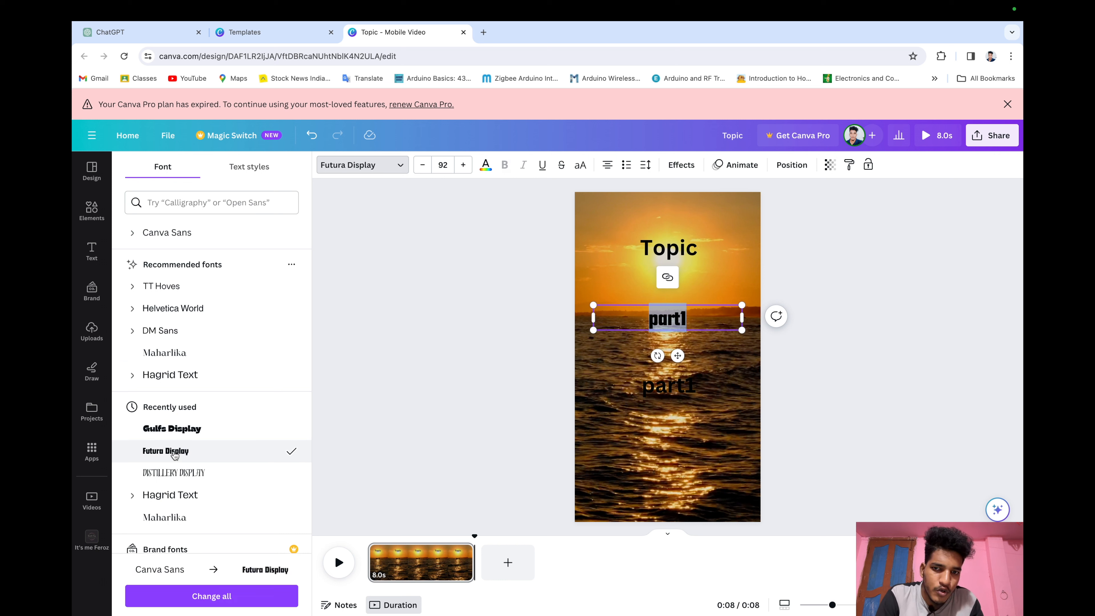
{"action": "left_click", "coordinate": [642, 391]}
{"action": "left_click", "coordinate": [174, 454]}
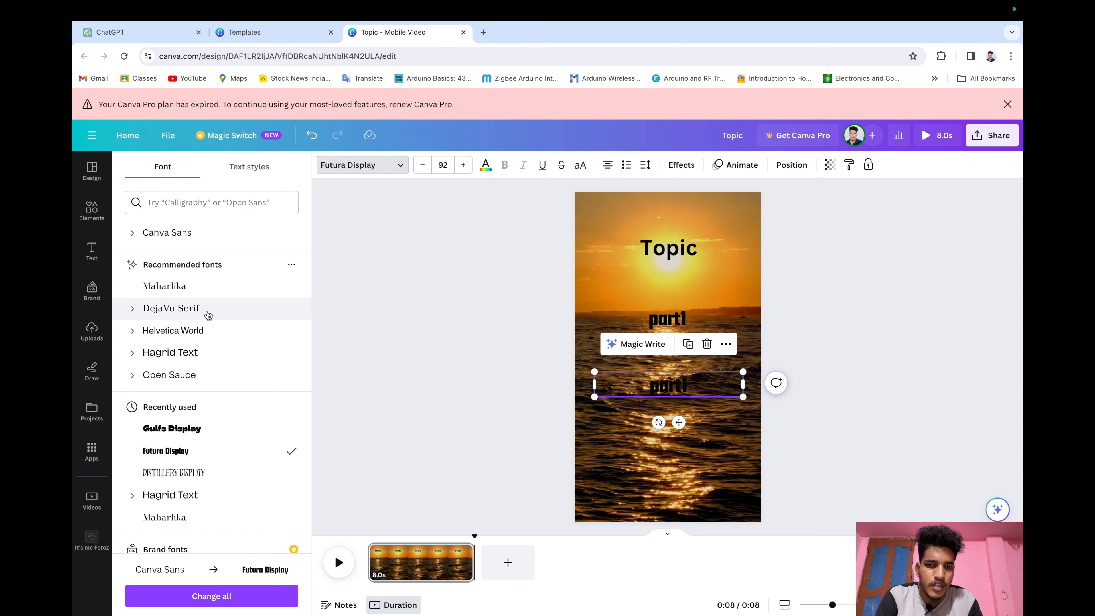
Set the colour of the lower part1 text to light gray
{"action": "left_click", "coordinate": [486, 165]}
{"action": "left_click", "coordinate": [164, 367]}
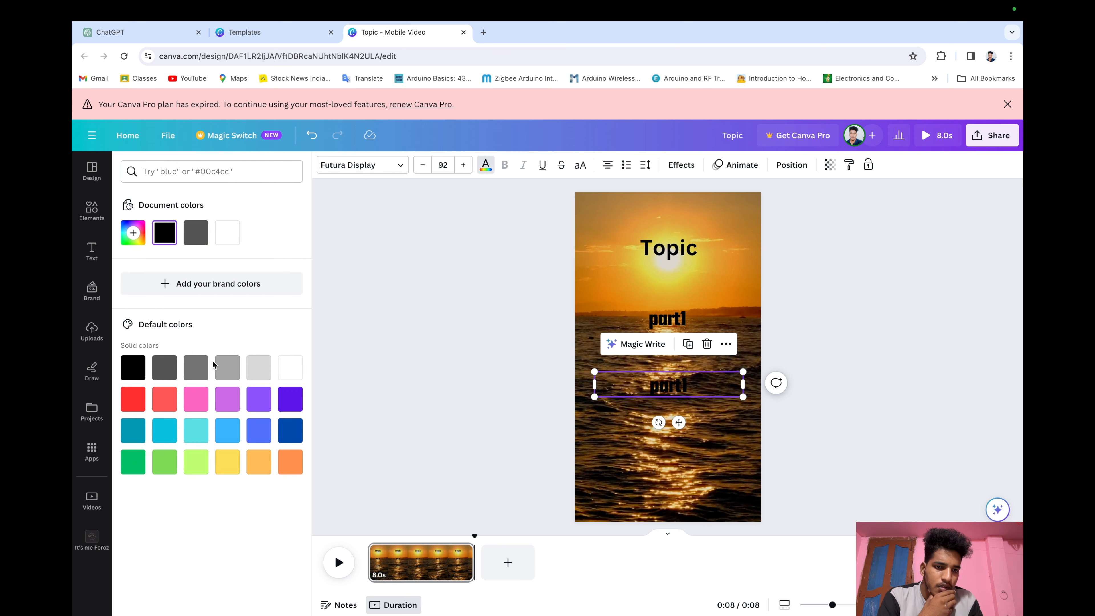
{"action": "left_click", "coordinate": [259, 367]}
{"action": "left_click", "coordinate": [235, 371]}
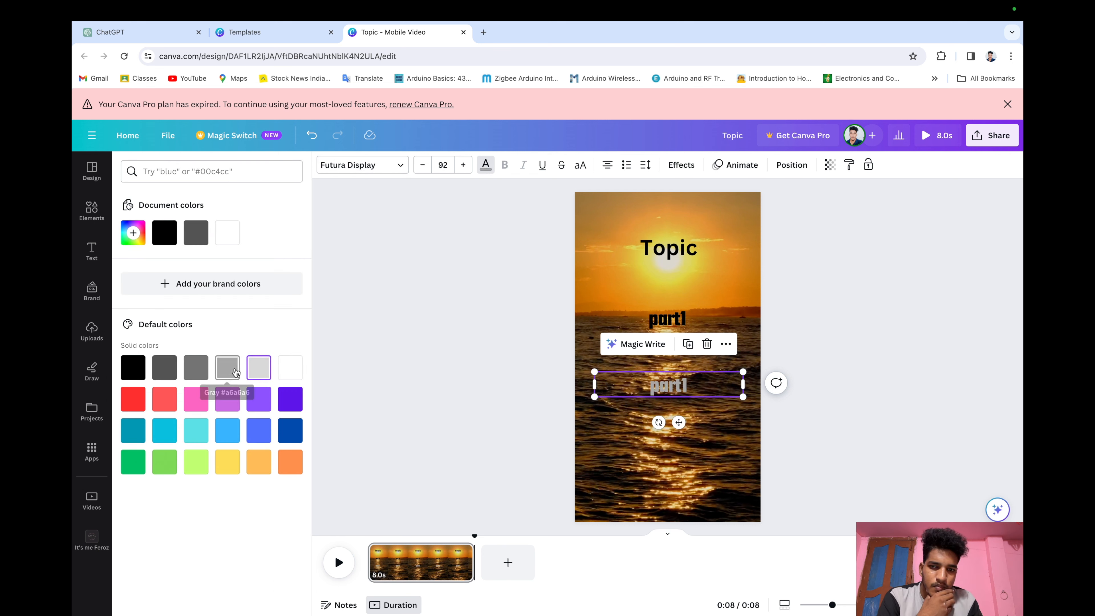
{"action": "left_click", "coordinate": [258, 368]}
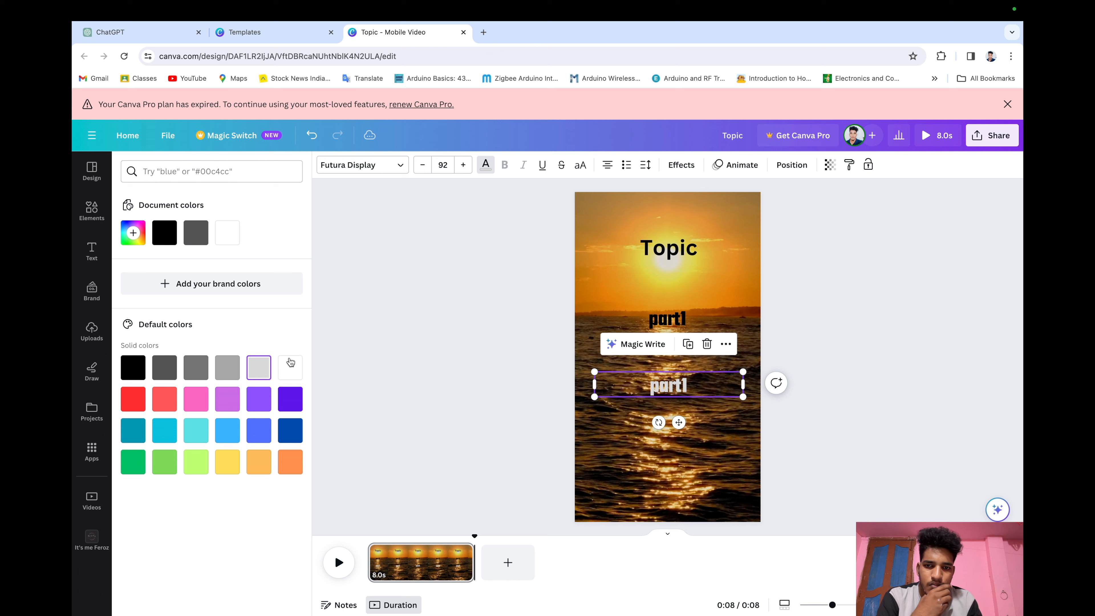
Set the colour of the upper part1 text to white (#ffffff)
{"action": "left_click", "coordinate": [675, 323]}
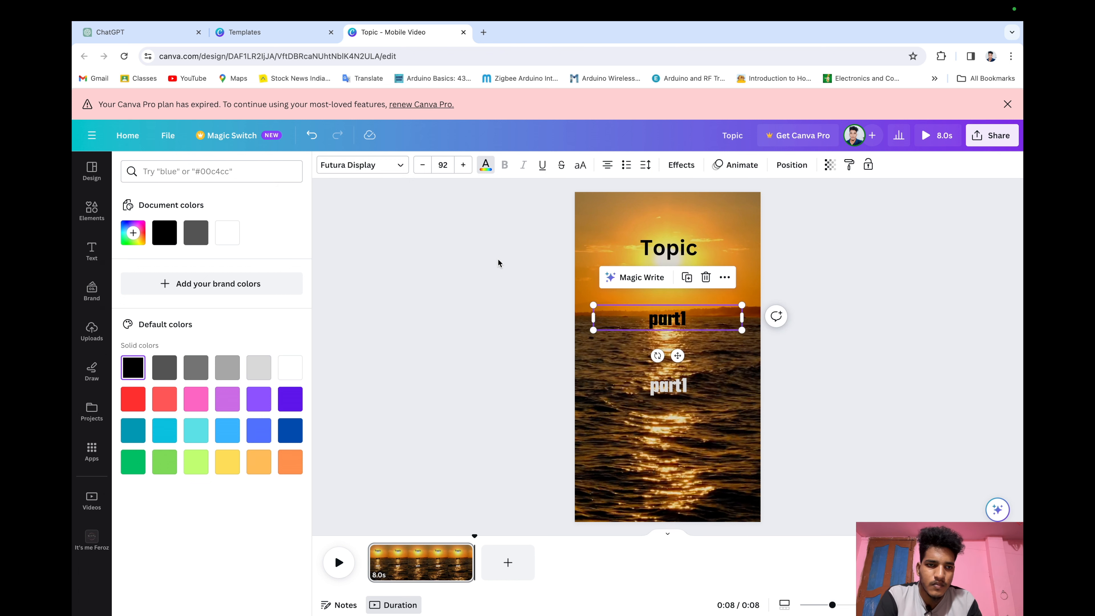
{"action": "left_click", "coordinate": [202, 232]}
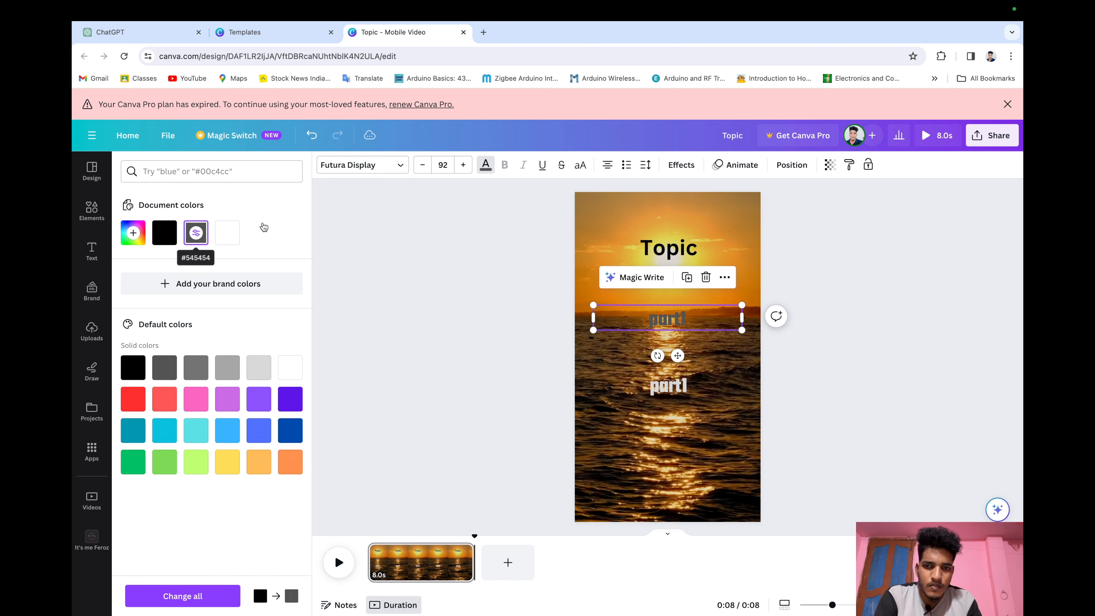
{"action": "left_click", "coordinate": [227, 233]}
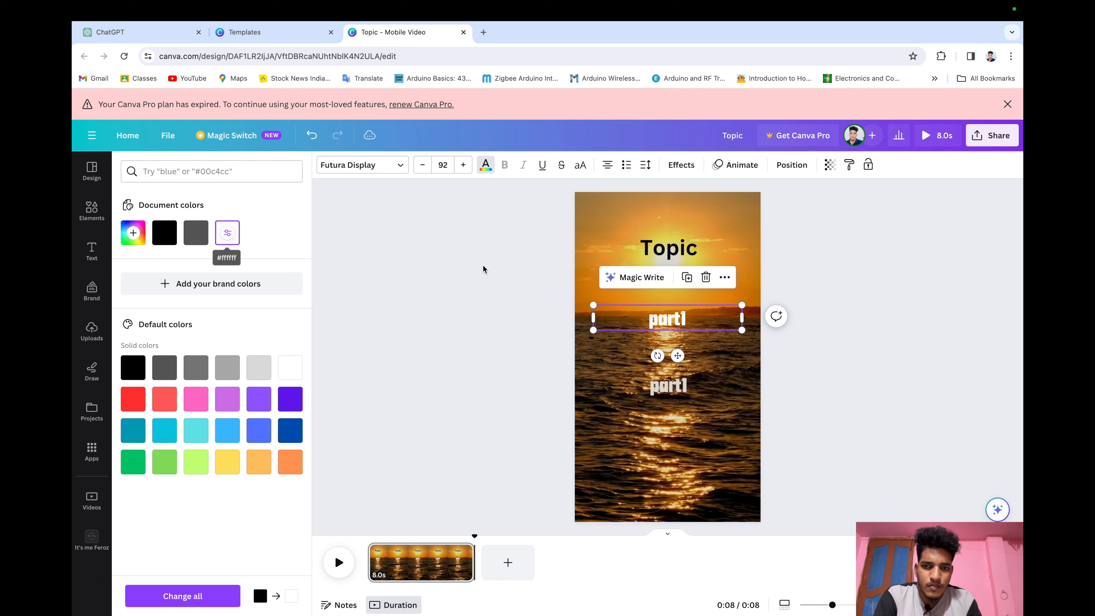
Apply a black Outline effect with thickness 113 to the upper part1 text
{"action": "left_click", "coordinate": [671, 391]}
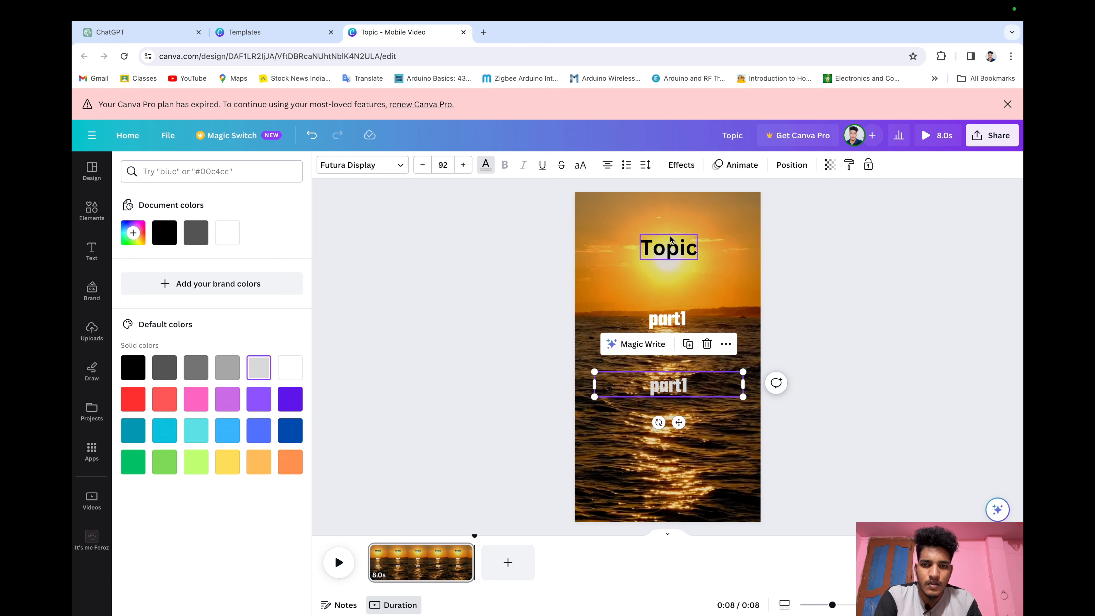
{"action": "left_click", "coordinate": [678, 253]}
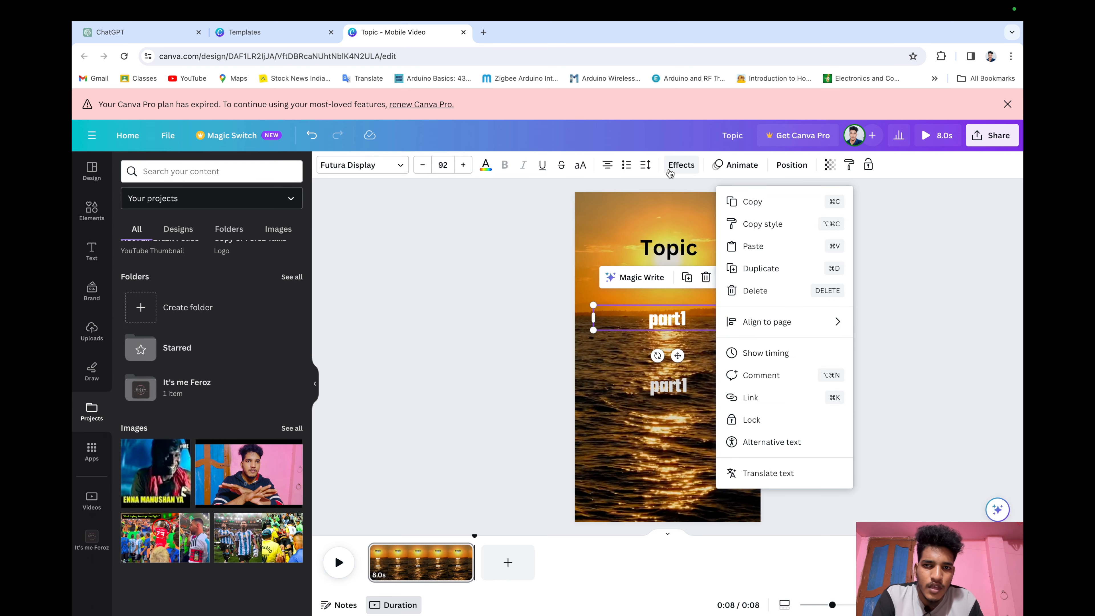
{"action": "left_click", "coordinate": [669, 172]}
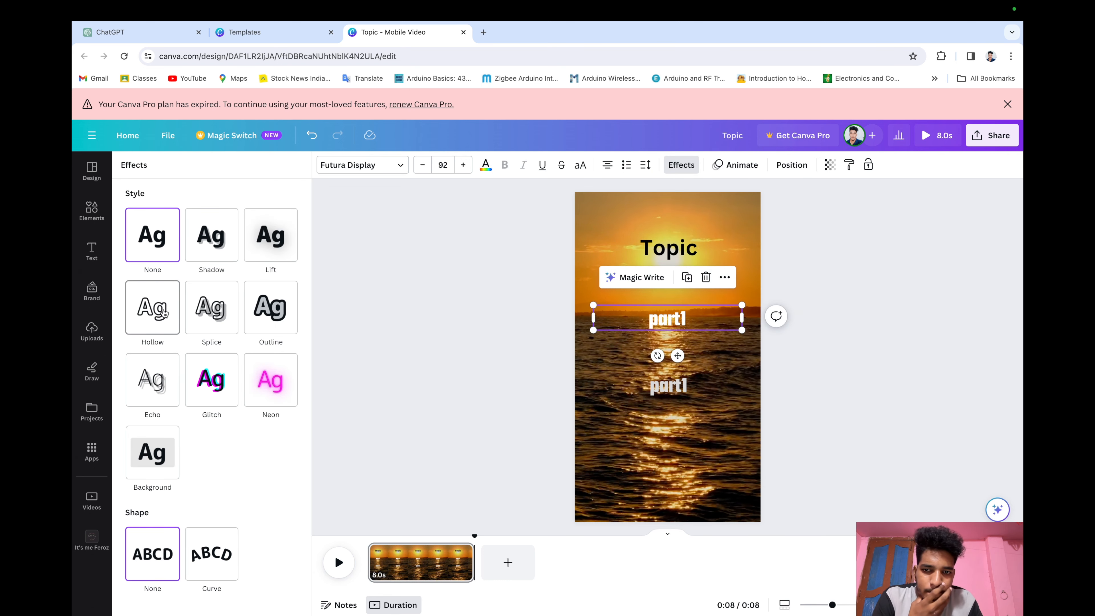
{"action": "left_click", "coordinate": [252, 311]}
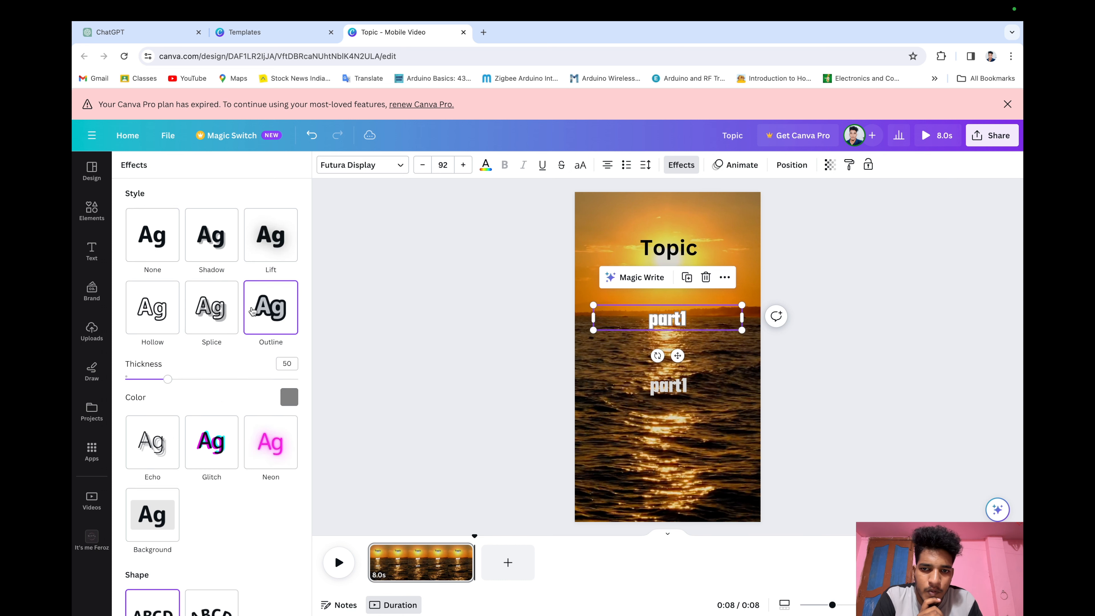
{"action": "left_click_drag", "start_coordinate": [169, 380], "coordinate": [222, 380]}
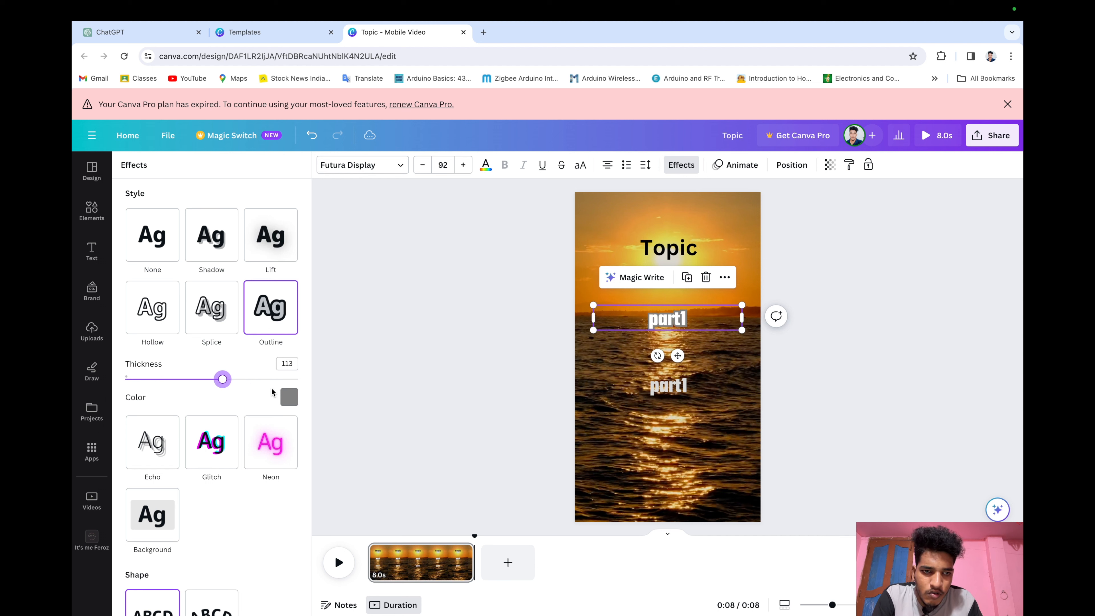
{"action": "left_click", "coordinate": [284, 398]}
{"action": "left_click", "coordinate": [145, 346]}
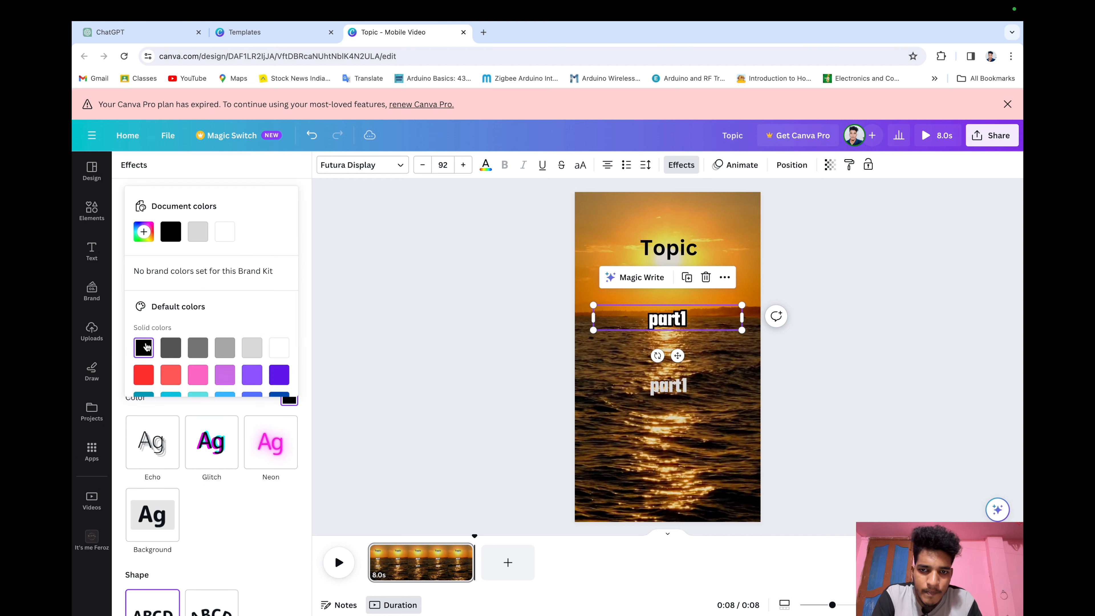
Apply a thicker-than-default black Outline effect to the lower light gray part1 text
{"action": "left_click", "coordinate": [663, 386]}
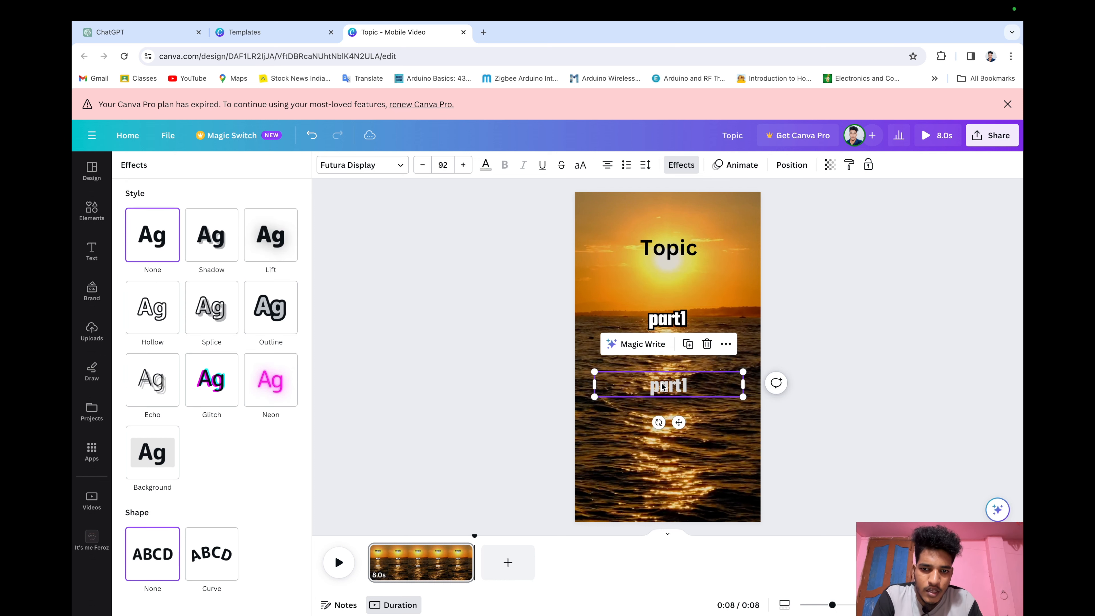
{"action": "left_click", "coordinate": [286, 307]}
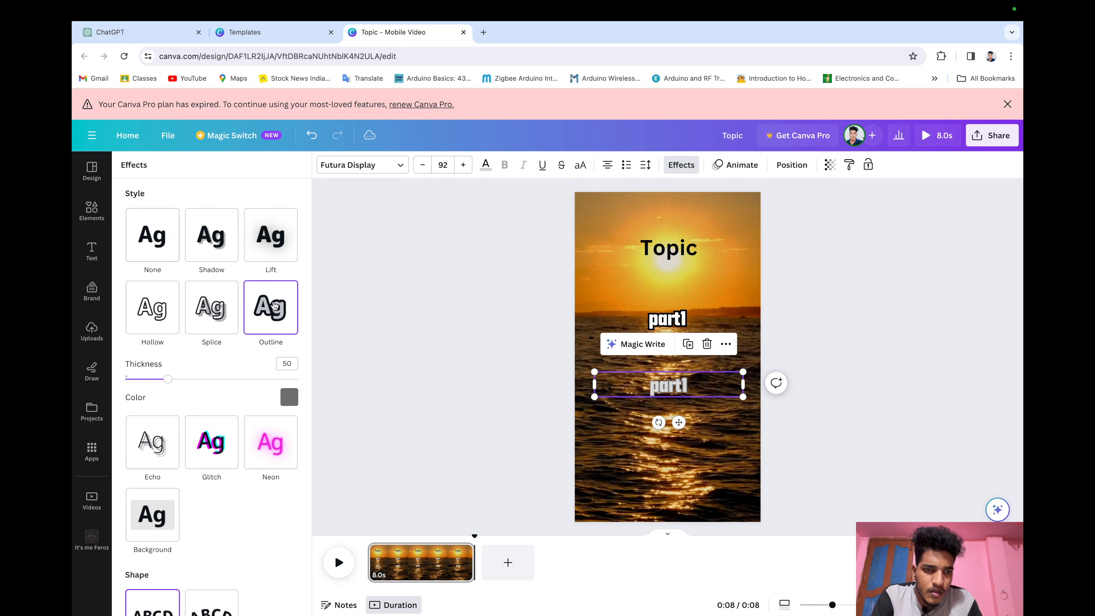
{"action": "left_click_drag", "start_coordinate": [168, 379], "coordinate": [229, 382]}
{"action": "left_click", "coordinate": [288, 399]}
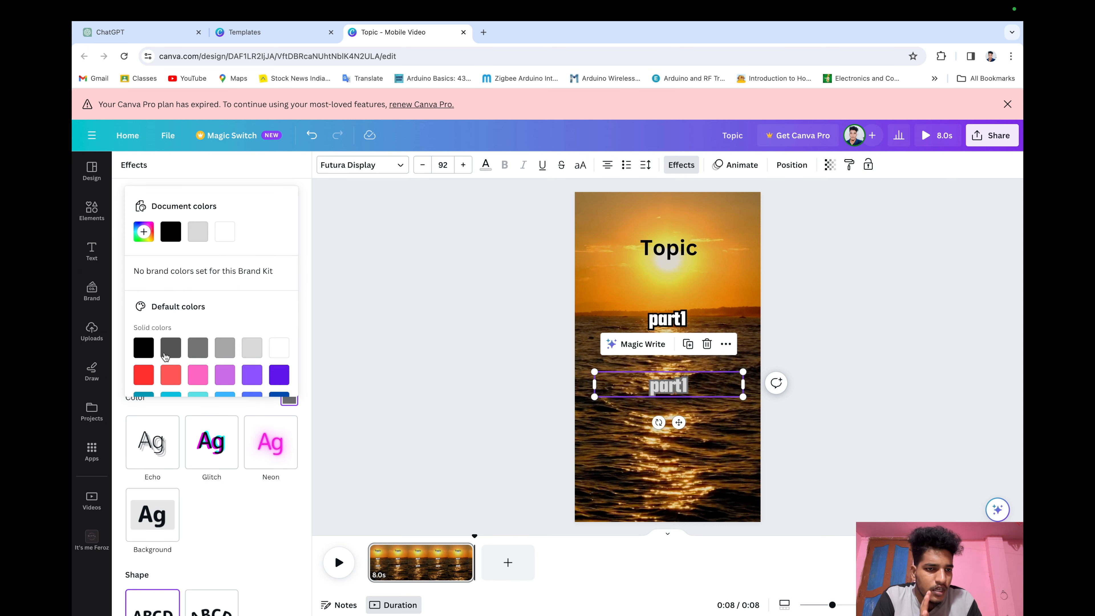
{"action": "left_click", "coordinate": [147, 351]}
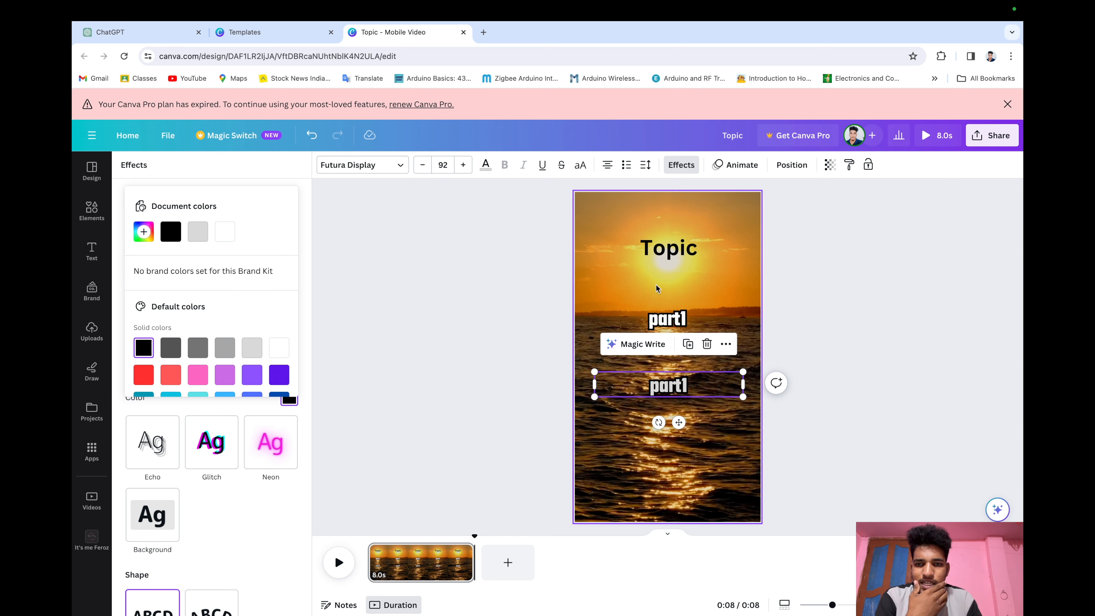
Apply the Glitch effect with an offset of 63 to the Topic text and close the effect settings
{"action": "left_click", "coordinate": [668, 248]}
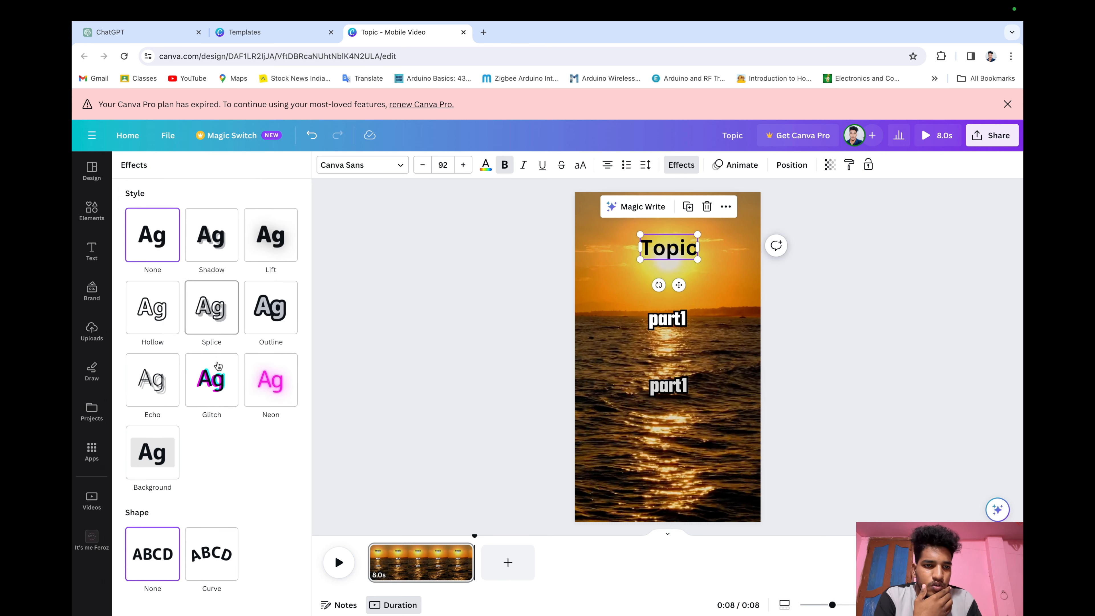
{"action": "left_click", "coordinate": [216, 379]}
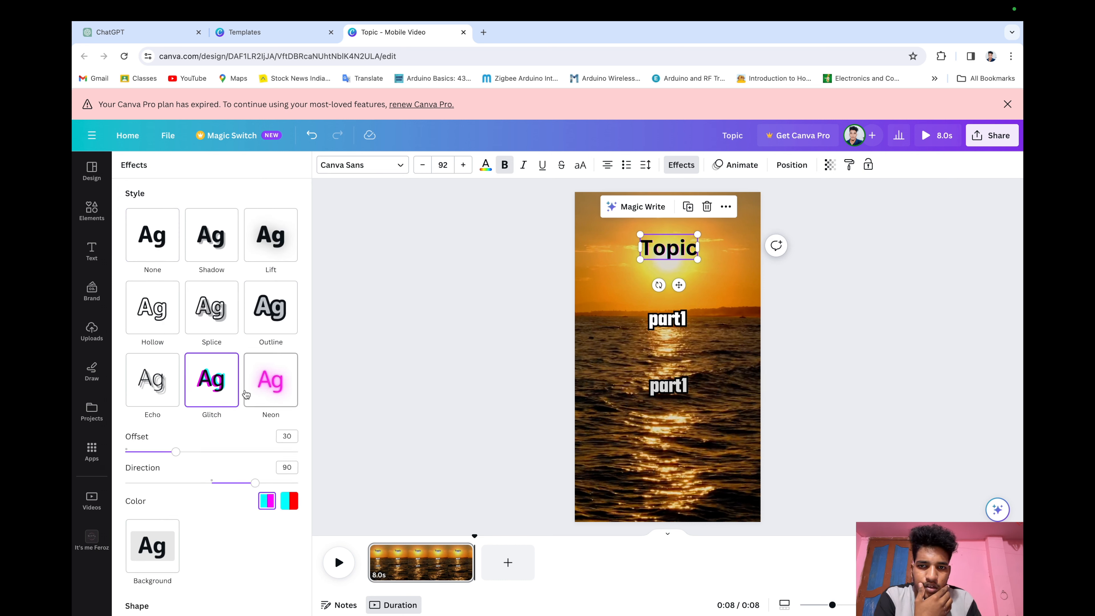
{"action": "left_click_drag", "start_coordinate": [177, 453], "coordinate": [233, 458]}
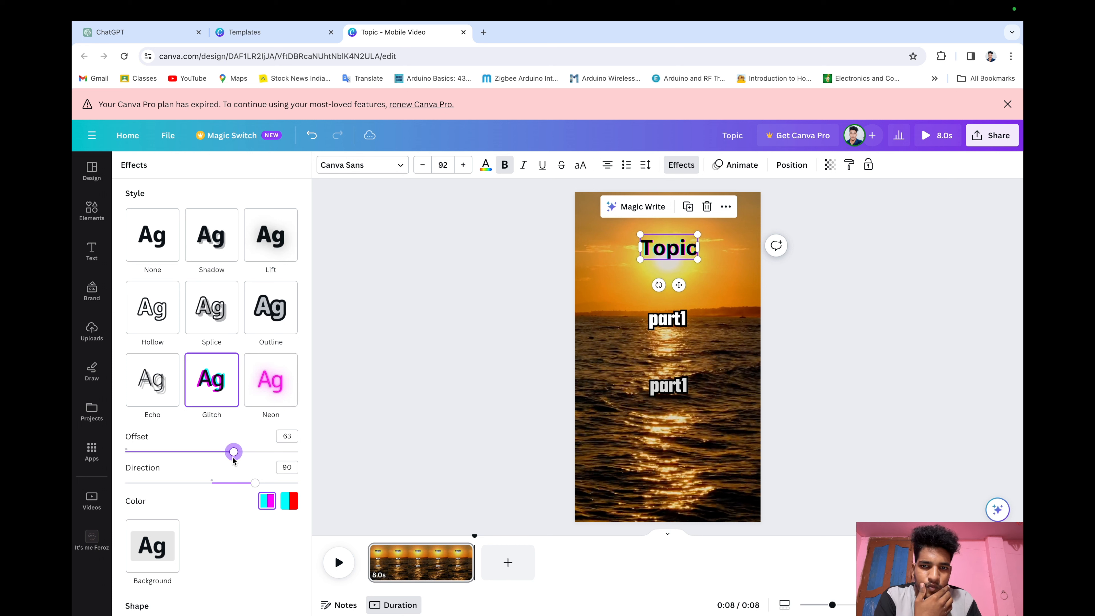
{"action": "left_click", "coordinate": [796, 341]}
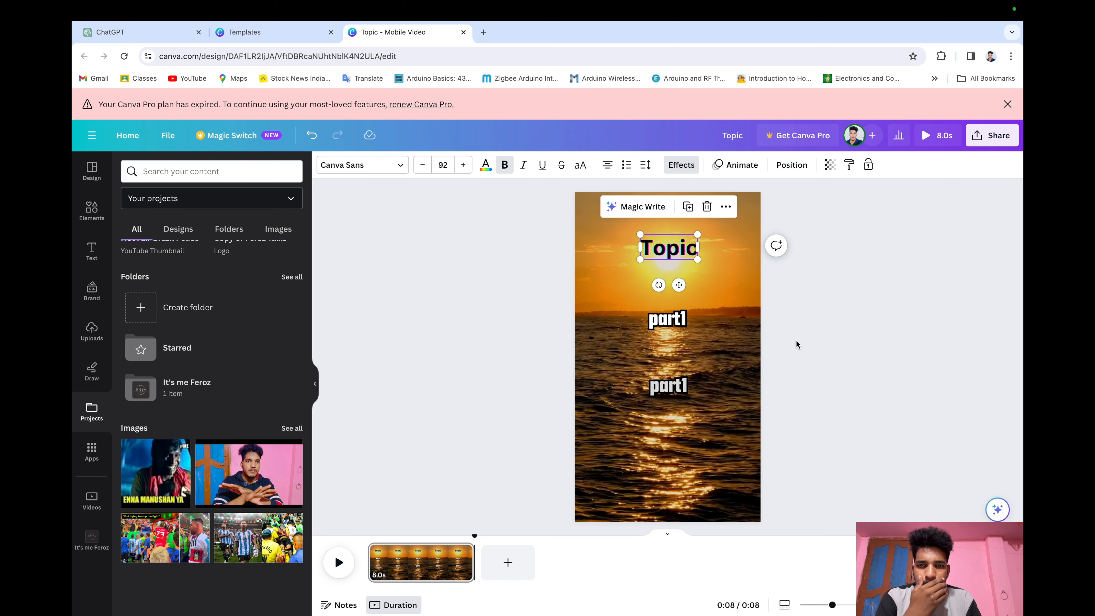
{"action": "left_click", "coordinate": [883, 314]}
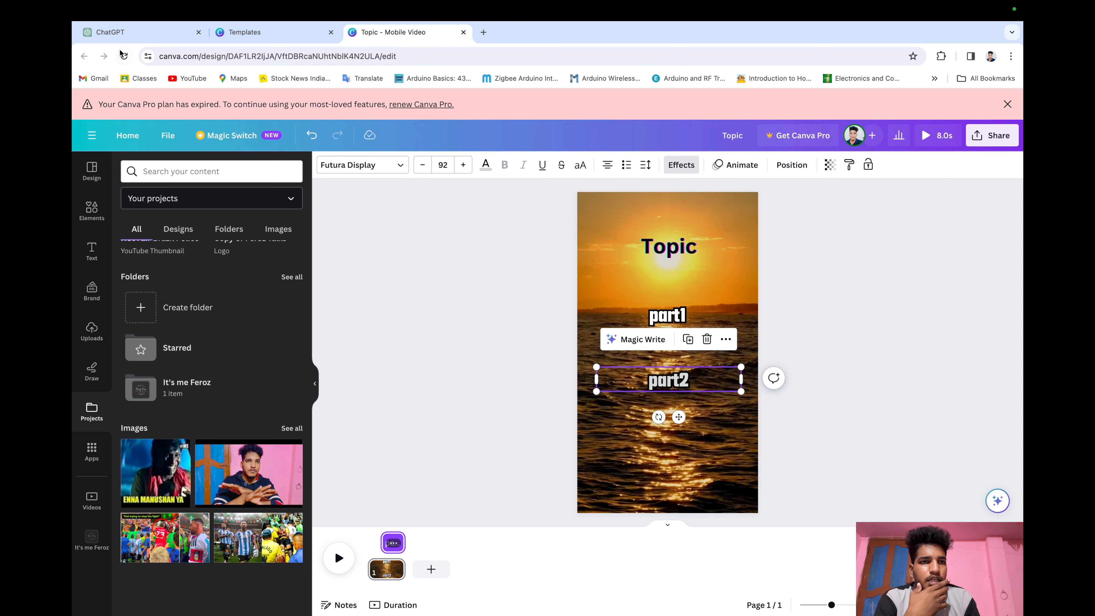
Switch to ChatGPT and review the generated facts table with its topic, part 1 and part 2 columns
{"action": "left_click", "coordinate": [138, 32]}
{"action": "scroll", "coordinate": [545, 258], "scroll_direction": "up", "scroll_amount": 3}
{"action": "scroll", "coordinate": [546, 258], "scroll_direction": "up", "scroll_amount": 10}
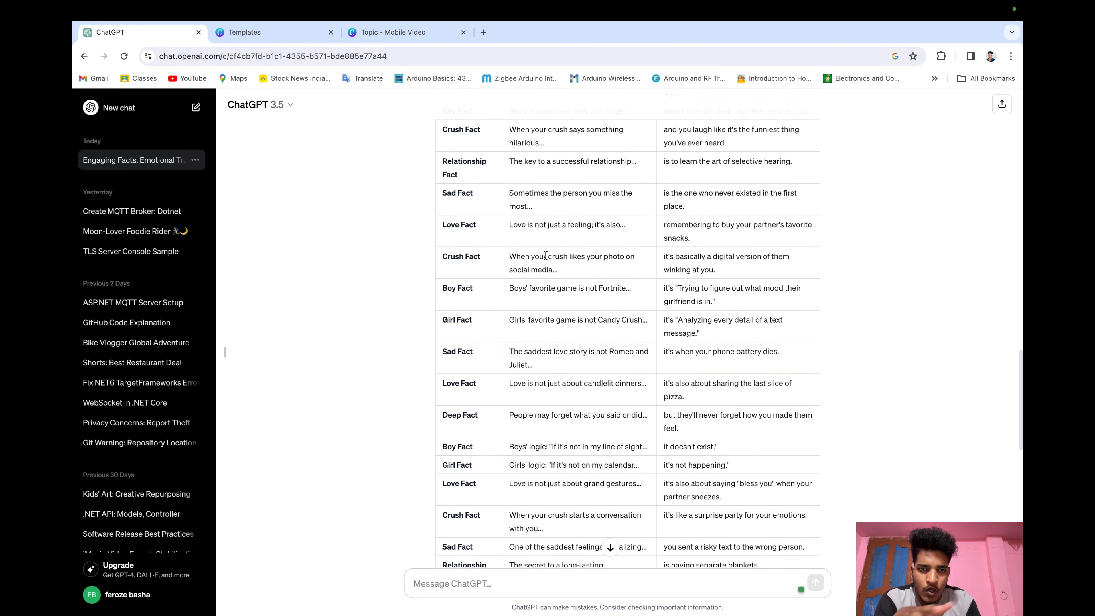
{"action": "scroll", "coordinate": [545, 255], "scroll_direction": "up", "scroll_amount": 1}
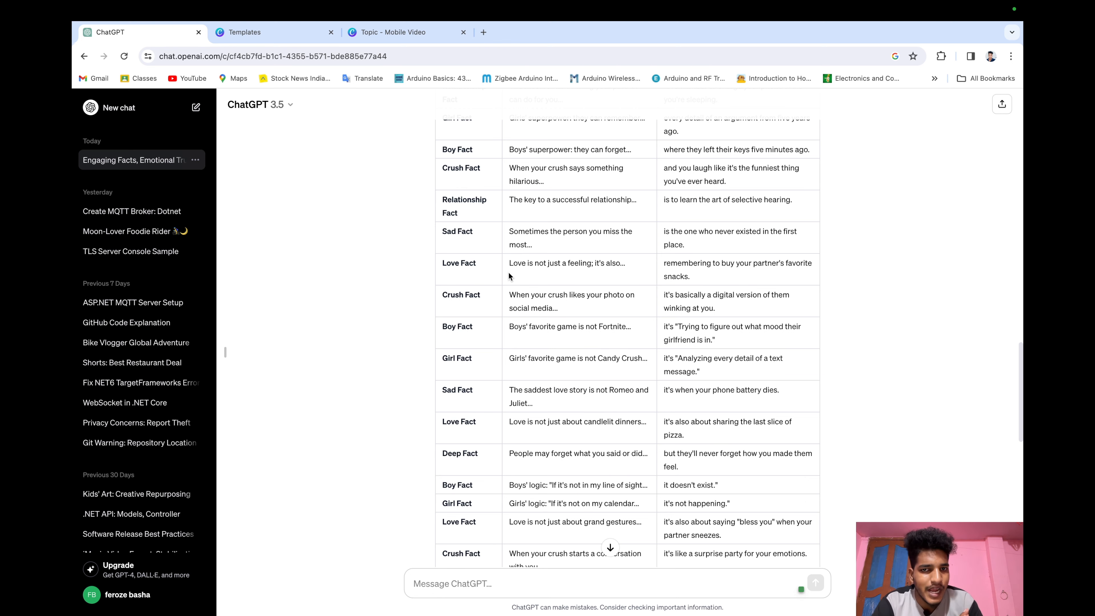
{"action": "key", "text": "ctrl+Right"}
{"action": "key", "text": "ctrl+Left"}
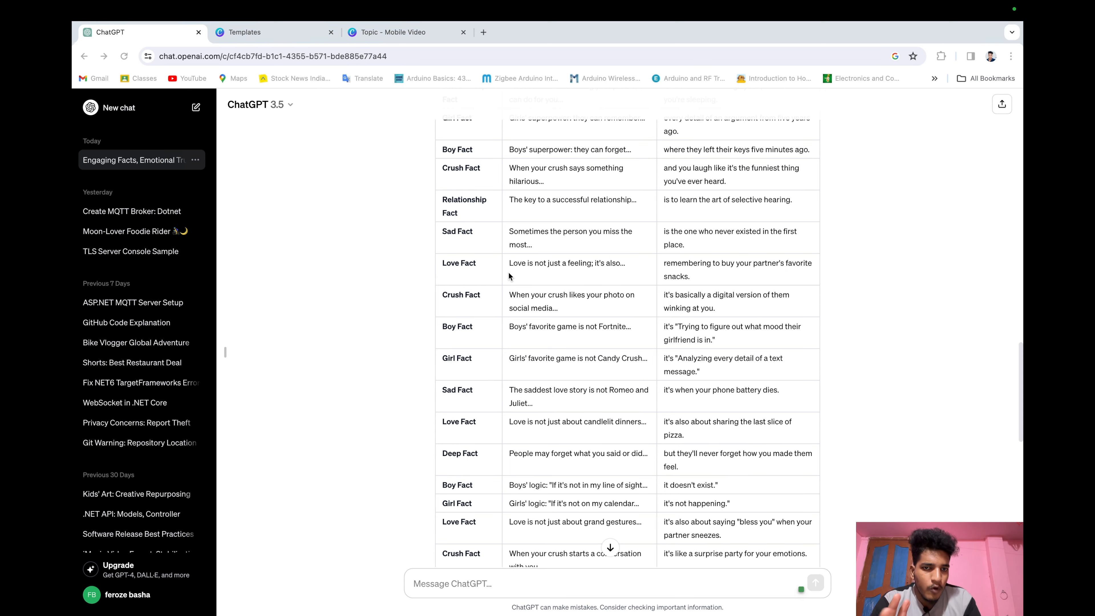
Return to the Canva design and trim the part1 text's timing to end a little past the middle of the page
{"action": "left_click", "coordinate": [393, 33]}
{"action": "left_click", "coordinate": [664, 321]}
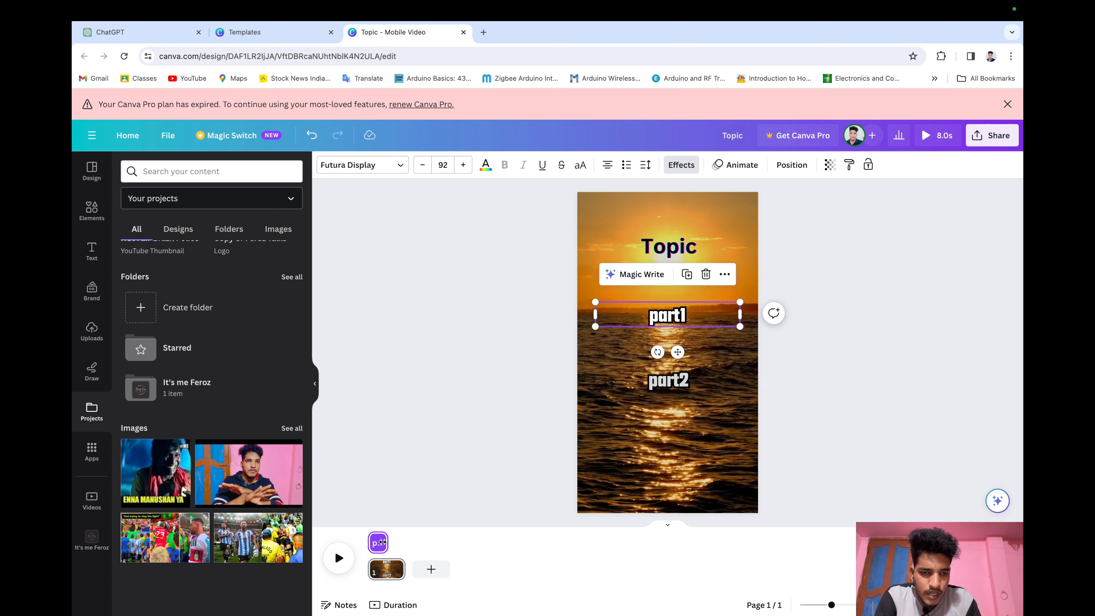
{"action": "left_click_drag", "start_coordinate": [382, 542], "coordinate": [386, 542]}
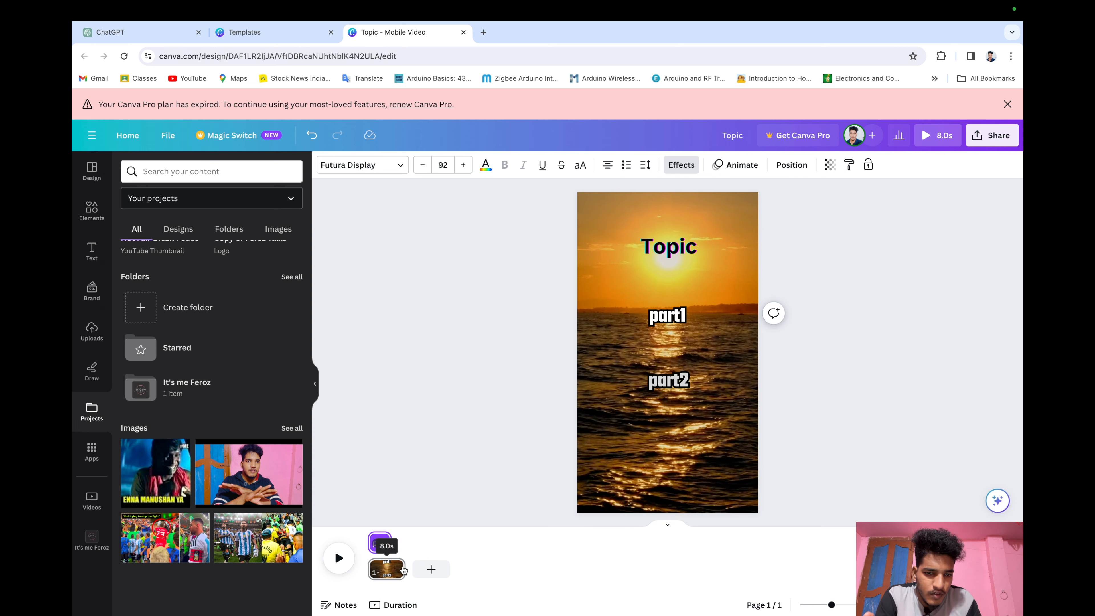
Set the sunset background video's duration to 10 seconds
{"action": "left_click", "coordinate": [396, 572]}
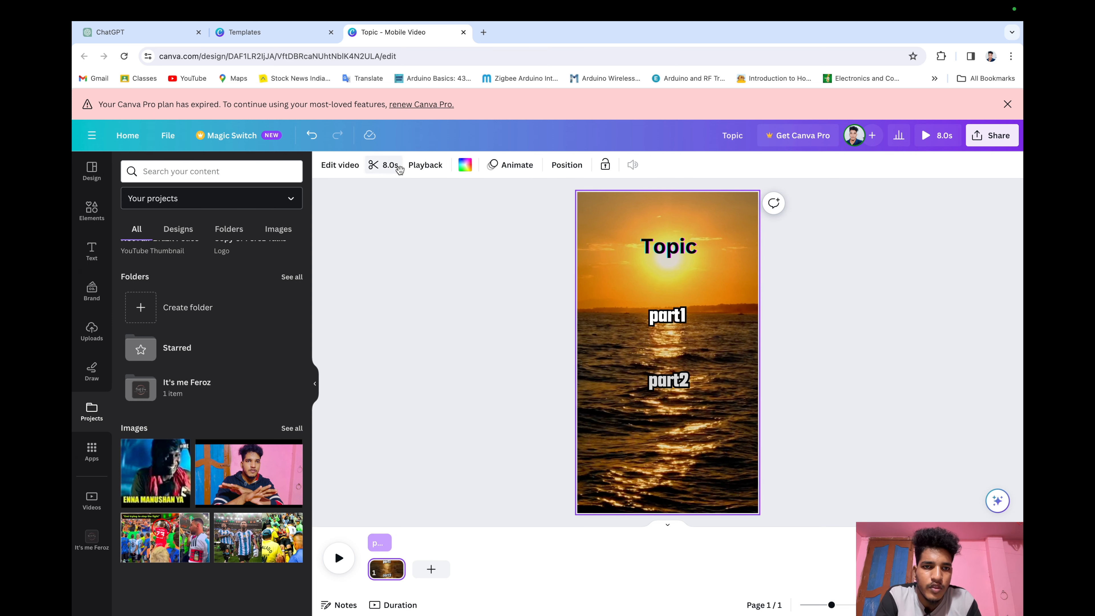
{"action": "left_click", "coordinate": [381, 165]}
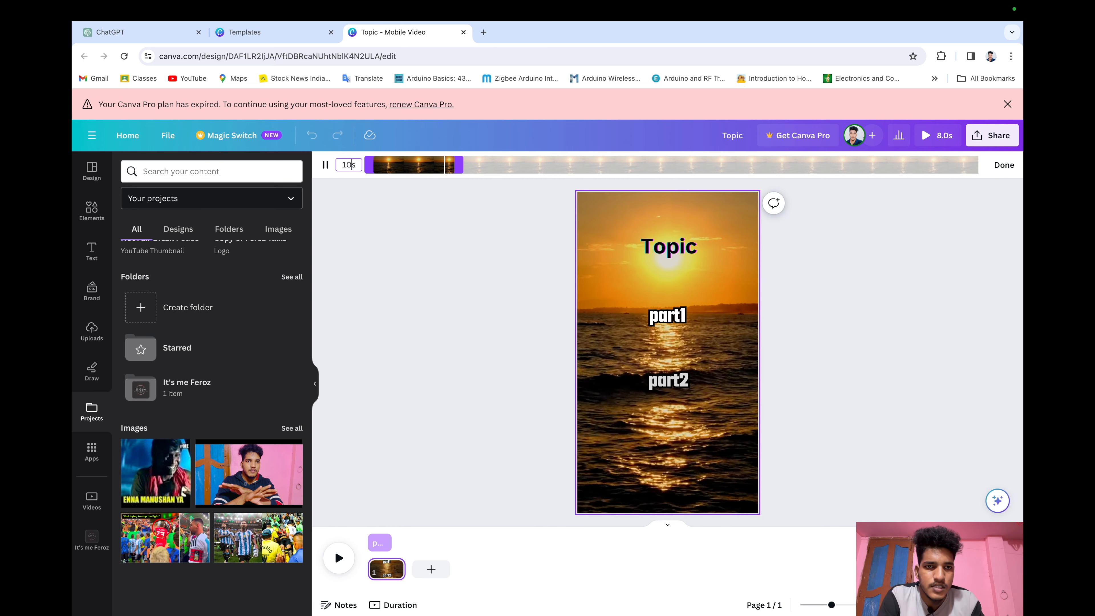
{"action": "key", "text": "BackSpace"}
{"action": "type", "text": "10"}
{"action": "key", "text": "Return"}
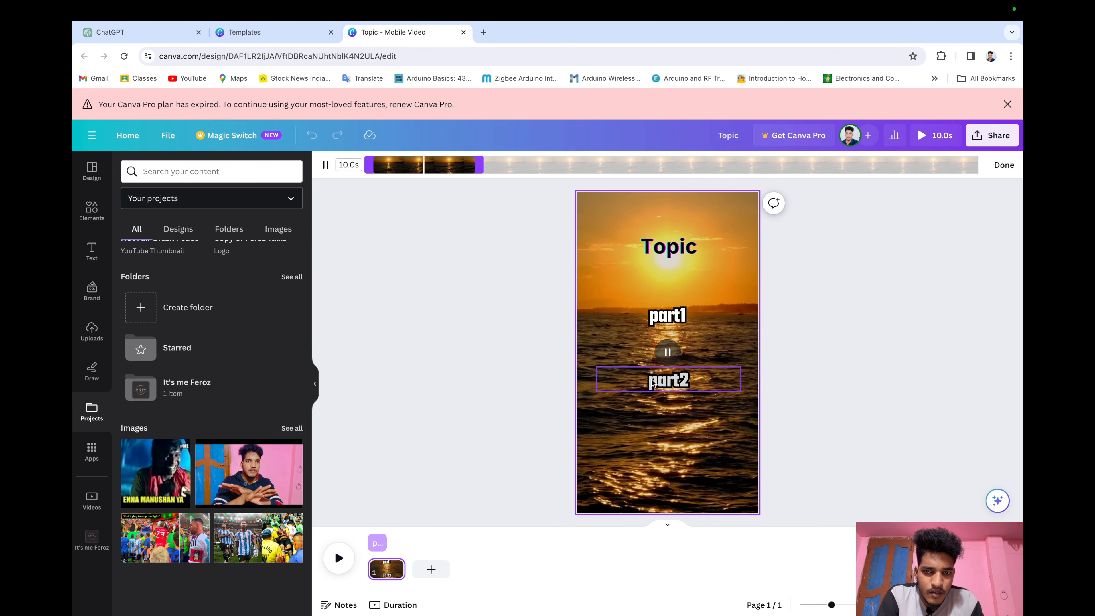
Trim the part2 text's timing to start around the middle of the page, and preview the video
{"action": "left_click", "coordinate": [642, 382]}
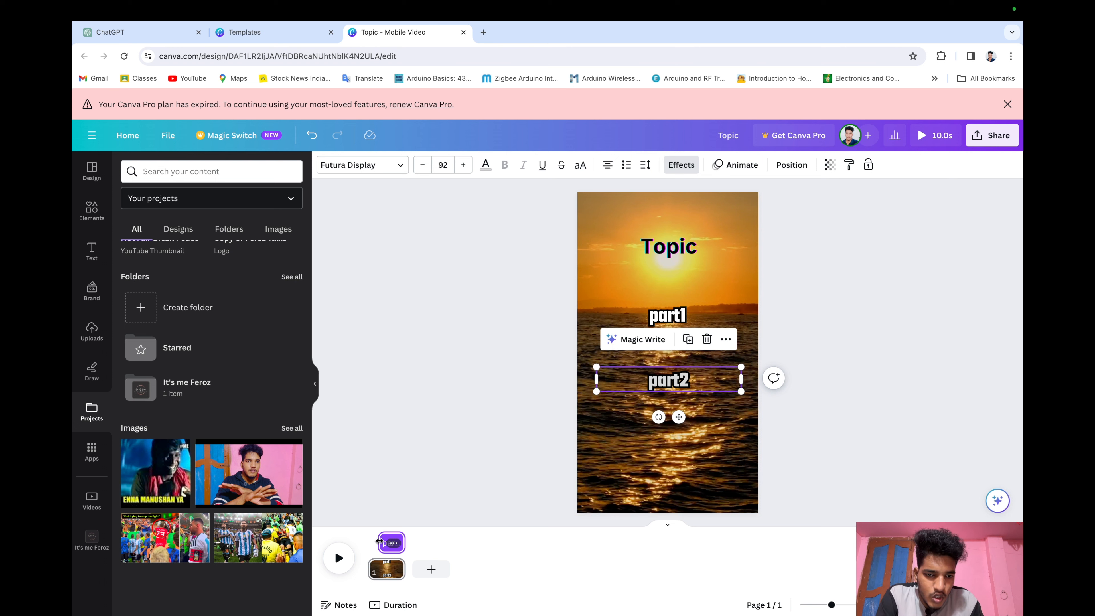
{"action": "left_click_drag", "start_coordinate": [380, 542], "coordinate": [389, 542]}
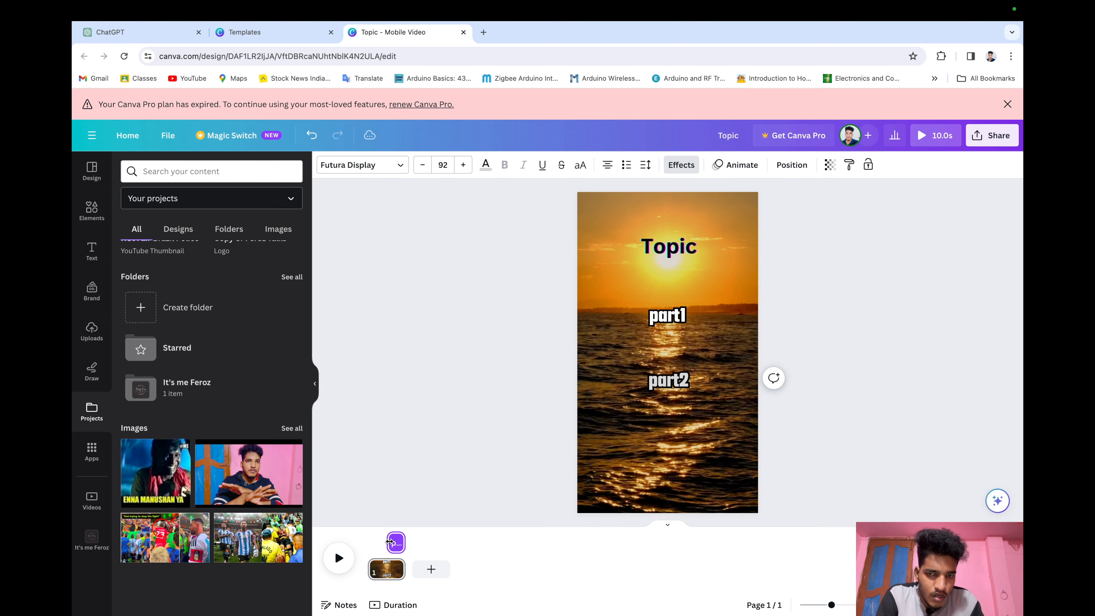
{"action": "left_click", "coordinate": [338, 560]}
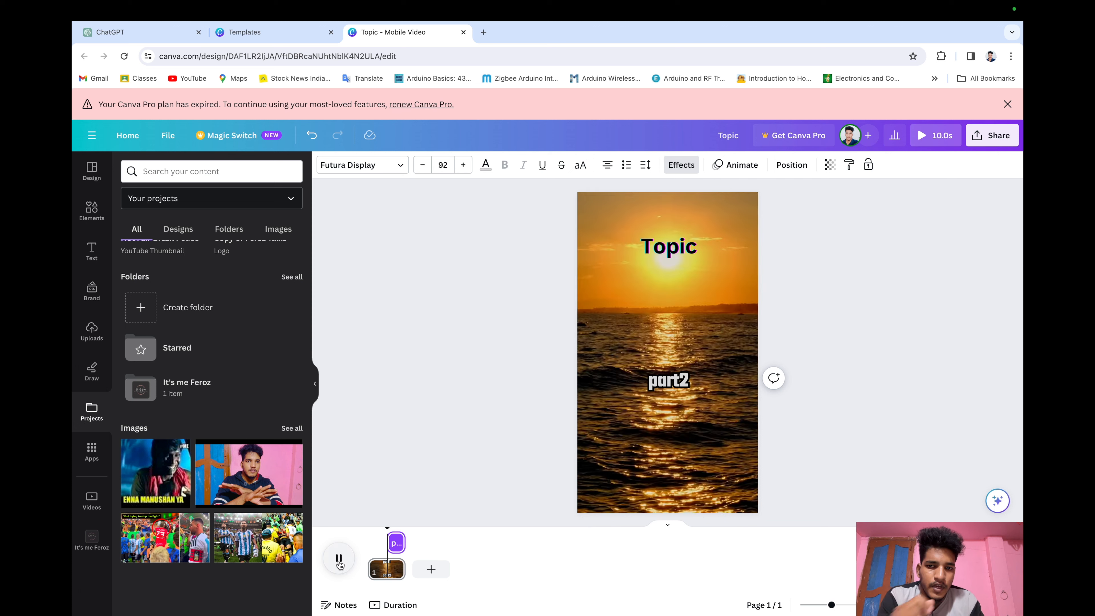
{"action": "left_click", "coordinate": [370, 576]}
{"action": "left_click", "coordinate": [369, 575]}
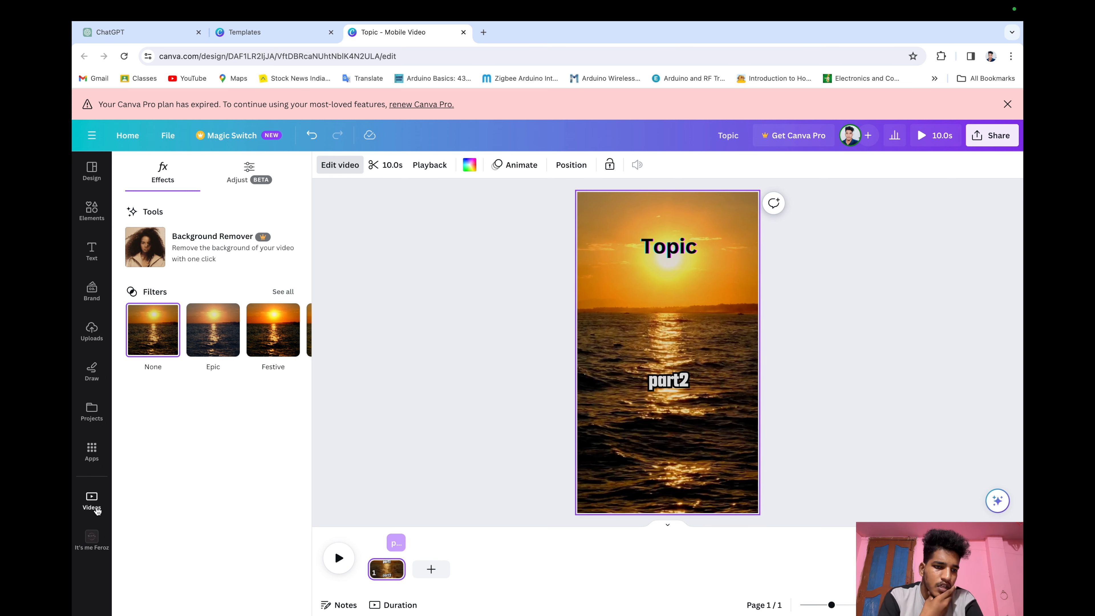
Find and open the Bulk create app among the Canva apps
{"action": "left_click", "coordinate": [92, 448]}
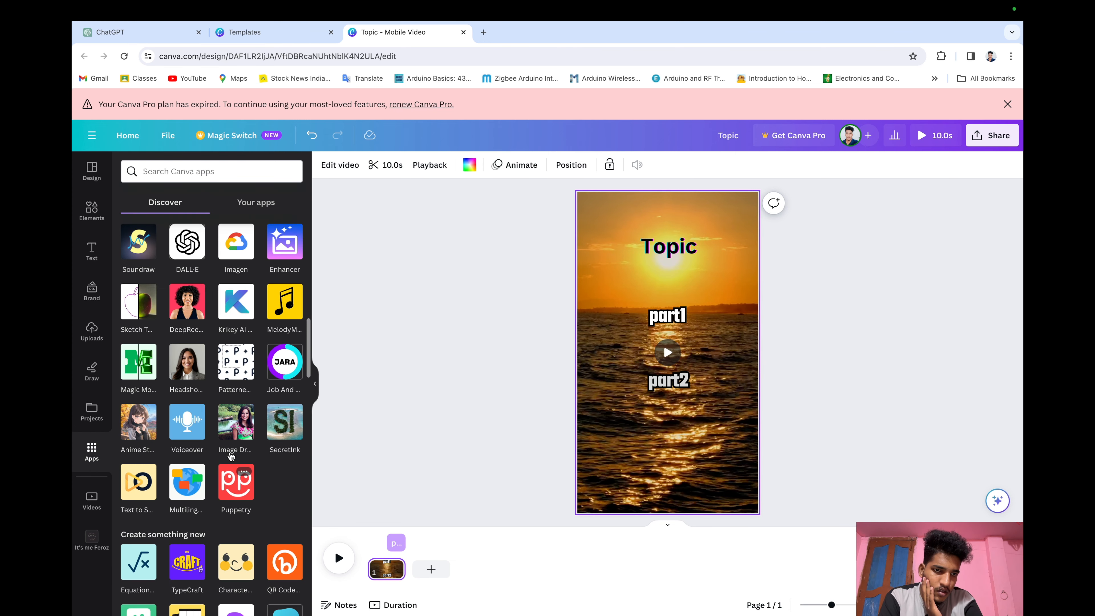
{"action": "scroll", "coordinate": [230, 455], "scroll_direction": "down", "scroll_amount": 5}
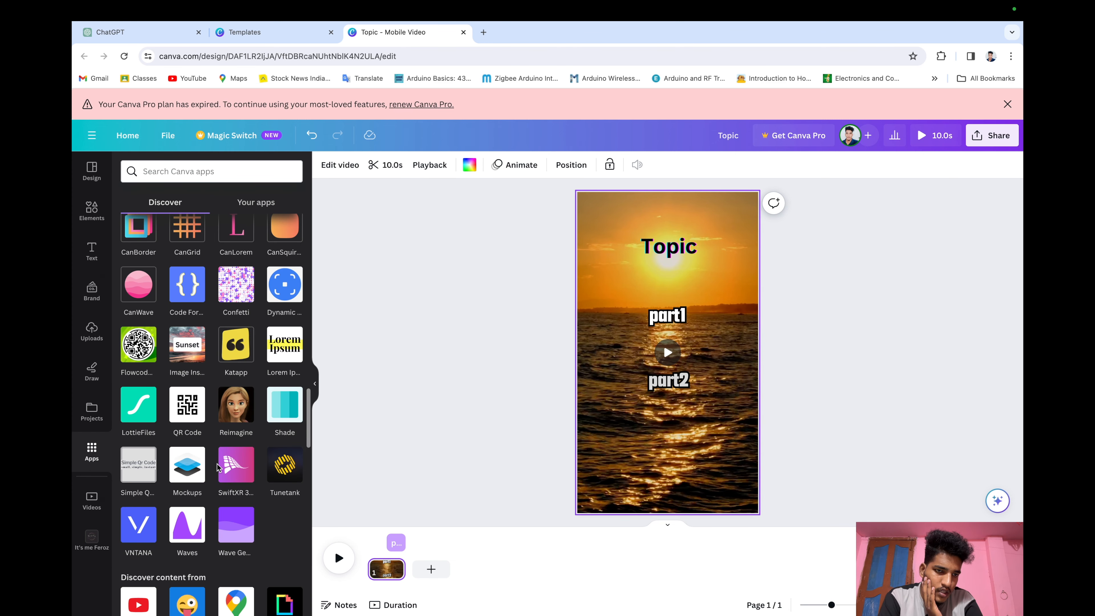
{"action": "scroll", "coordinate": [218, 467], "scroll_direction": "up", "scroll_amount": 20}
{"action": "scroll", "coordinate": [220, 474], "scroll_direction": "down", "scroll_amount": 2}
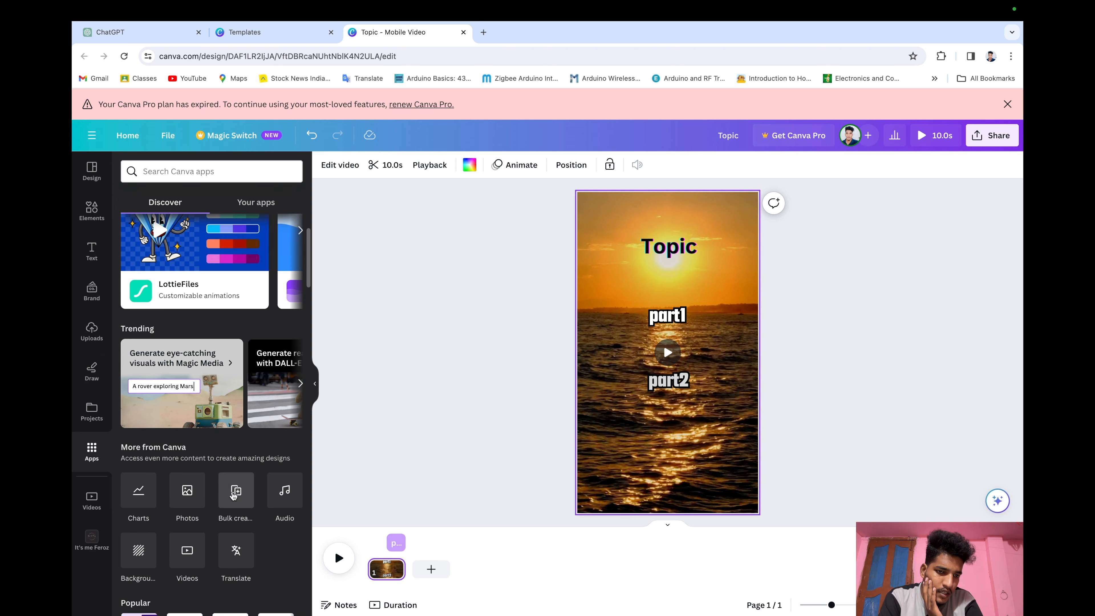
{"action": "left_click", "coordinate": [234, 500]}
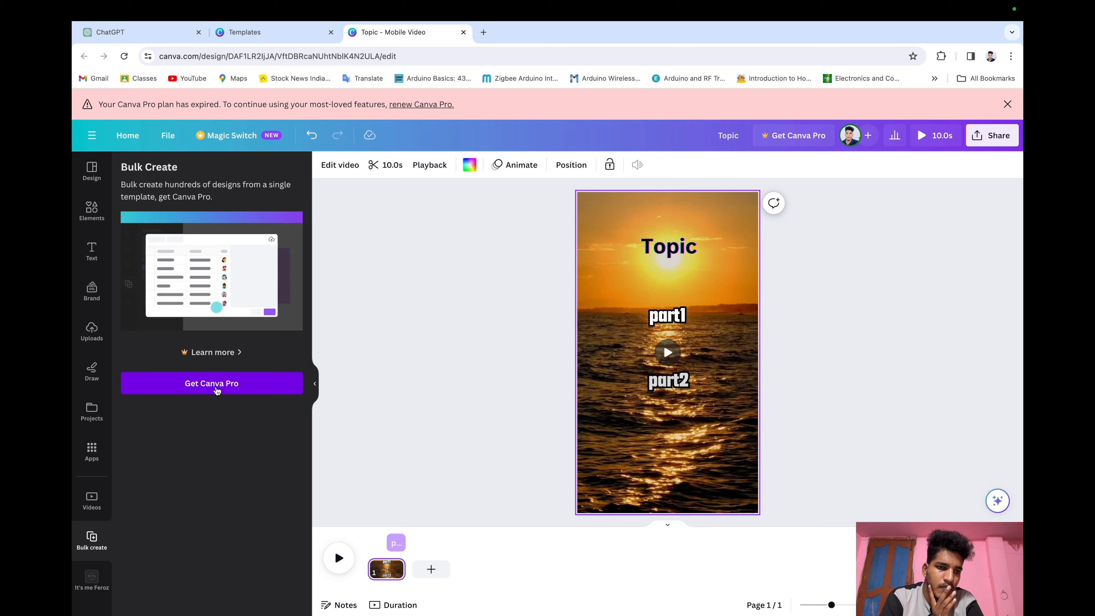
Upgrade to Canva Pro with the 1 day plan at ₹69 and choose Create videos as the intended use
{"action": "left_click", "coordinate": [217, 389]}
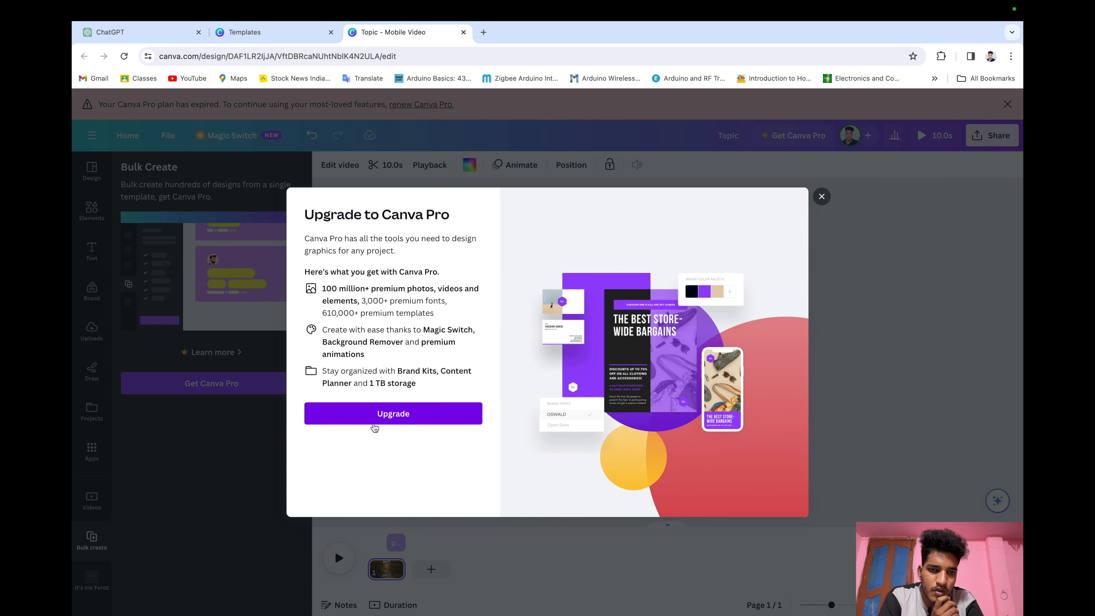
{"action": "left_click", "coordinate": [374, 426]}
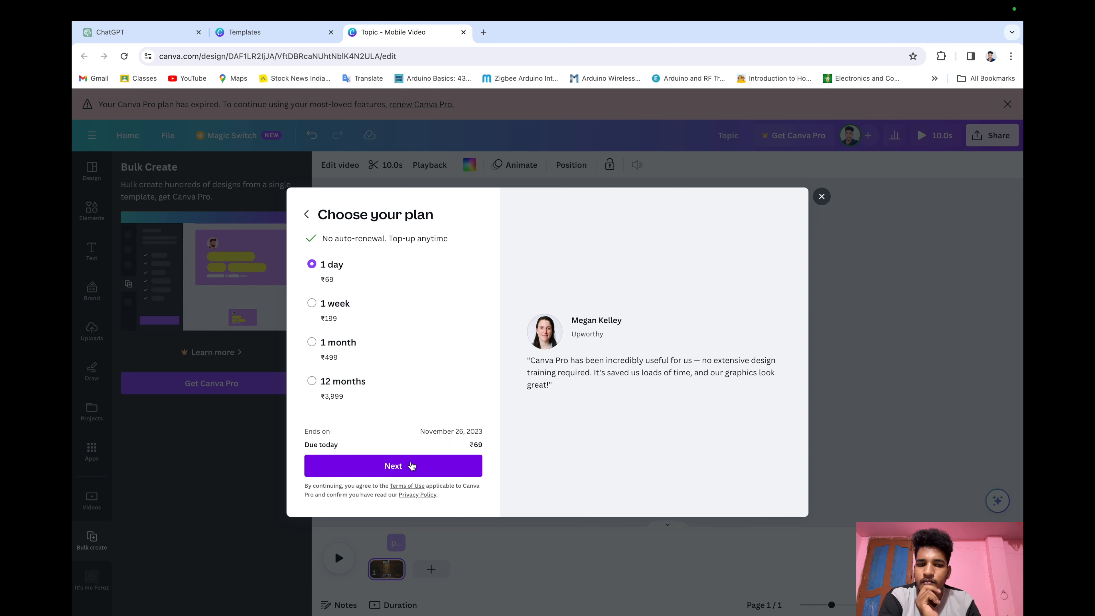
{"action": "left_click", "coordinate": [412, 466]}
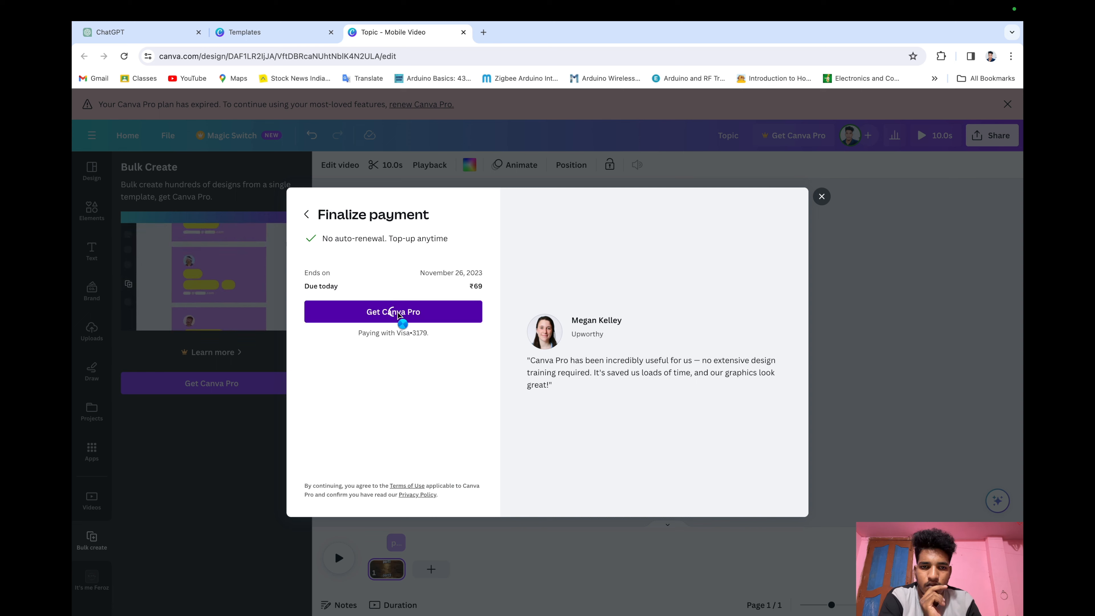
{"action": "left_click", "coordinate": [400, 317]}
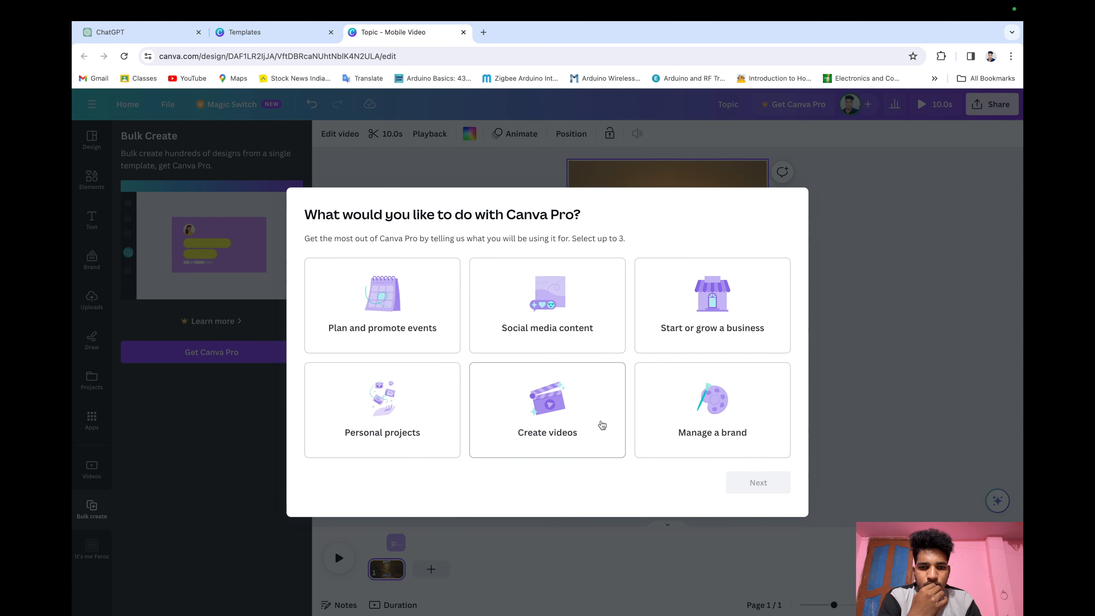
{"action": "left_click", "coordinate": [602, 425]}
{"action": "left_click", "coordinate": [758, 483]}
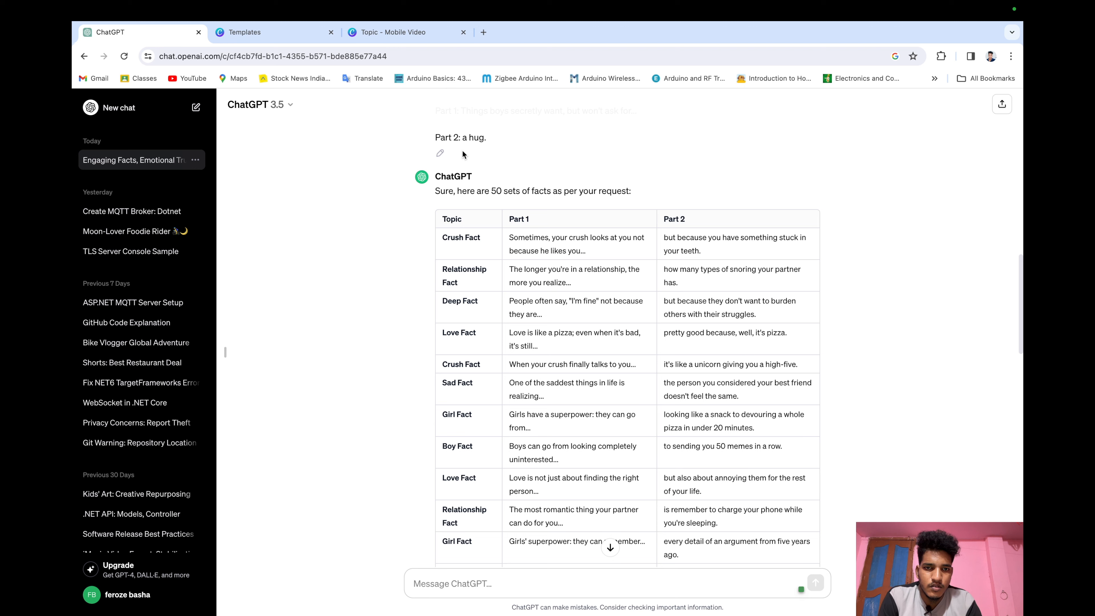
Copy ChatGPT's facts table and paste it into the Bulk create data table as the Topic, Part 1 and Part 2 columns
{"action": "left_click_drag", "start_coordinate": [462, 154], "coordinate": [705, 603]}
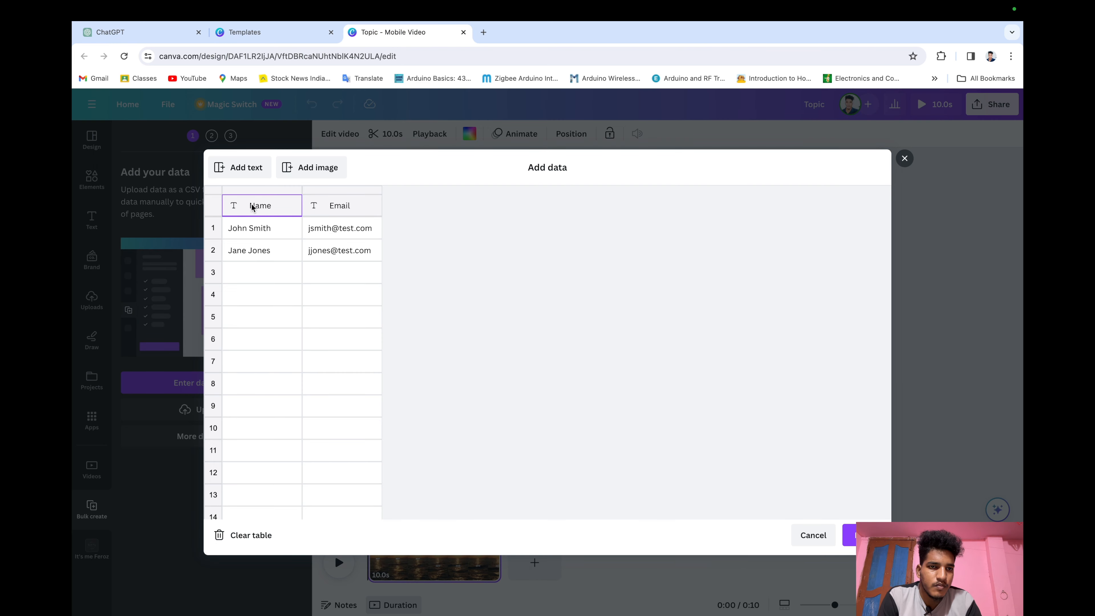
{"action": "key", "text": "ctrl+v"}
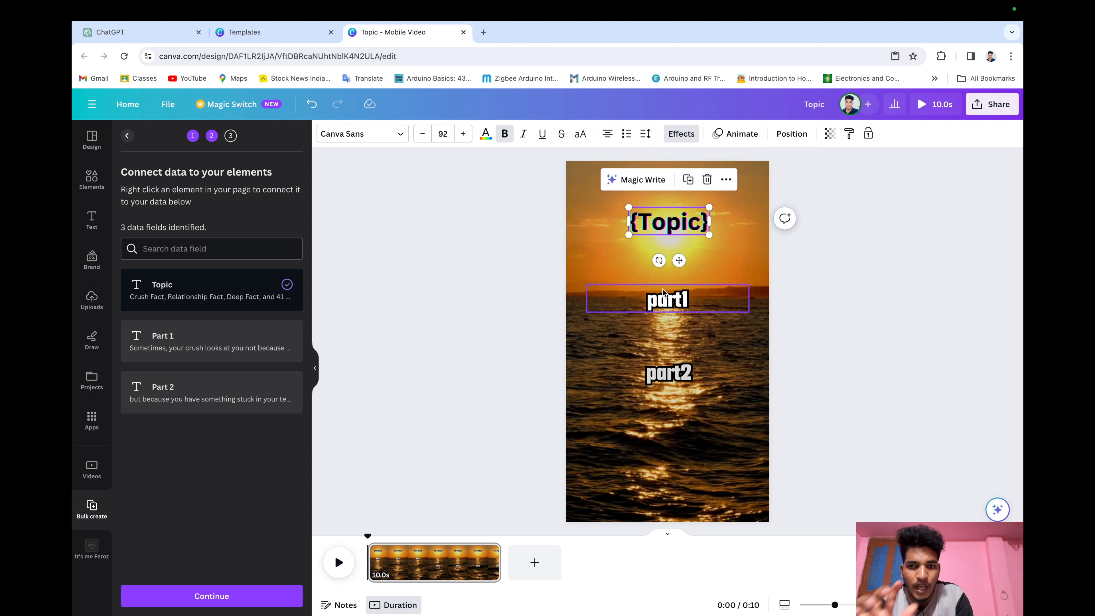
Connect the part1 text to the Part 1 data field
{"action": "left_click", "coordinate": [663, 295]}
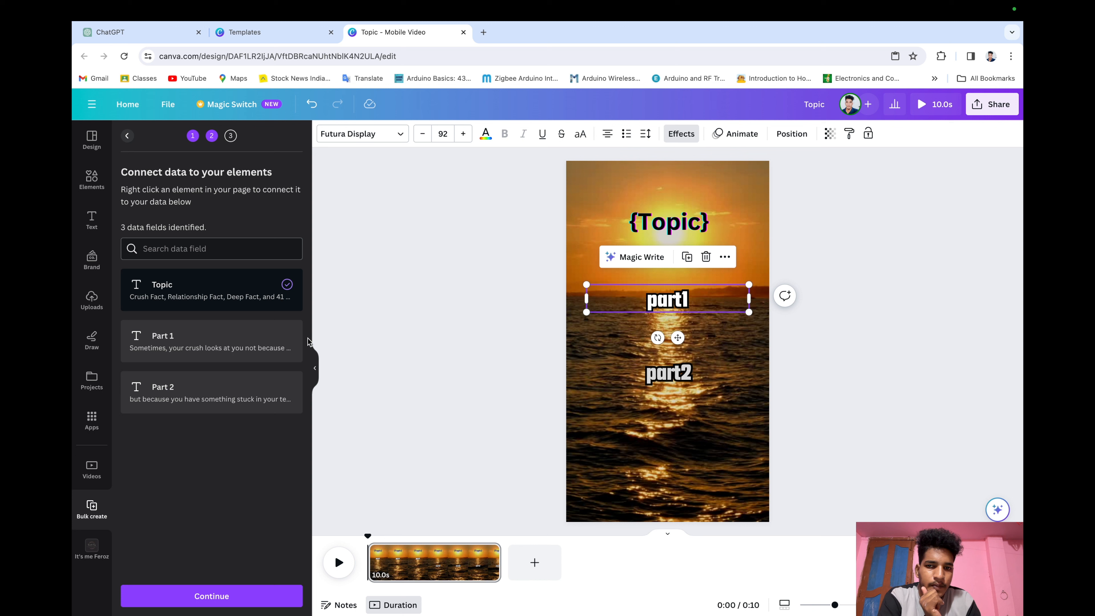
{"action": "left_click", "coordinate": [300, 339]}
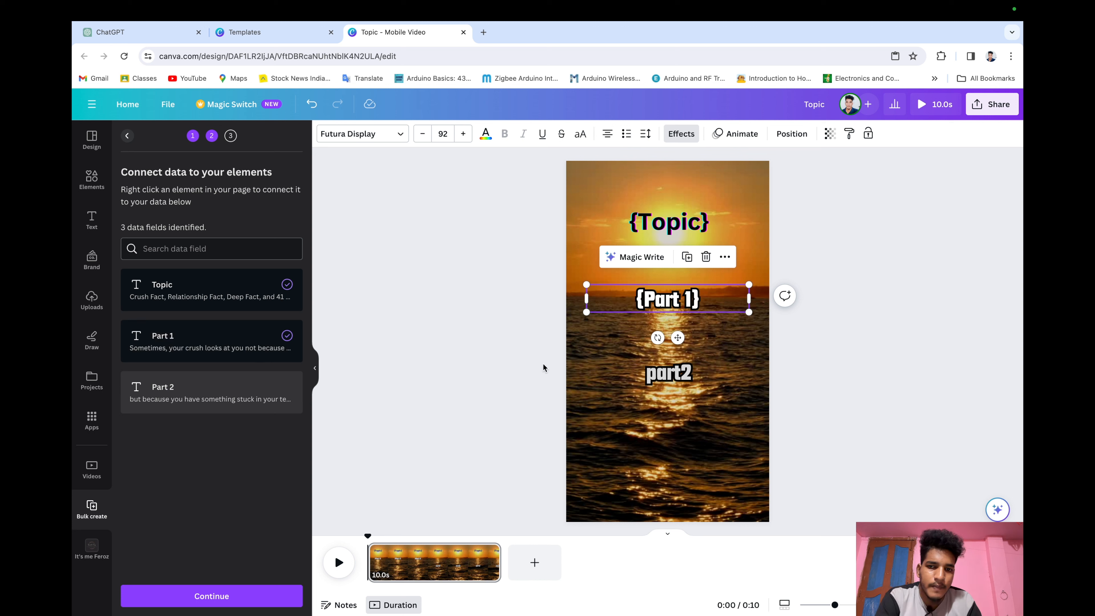